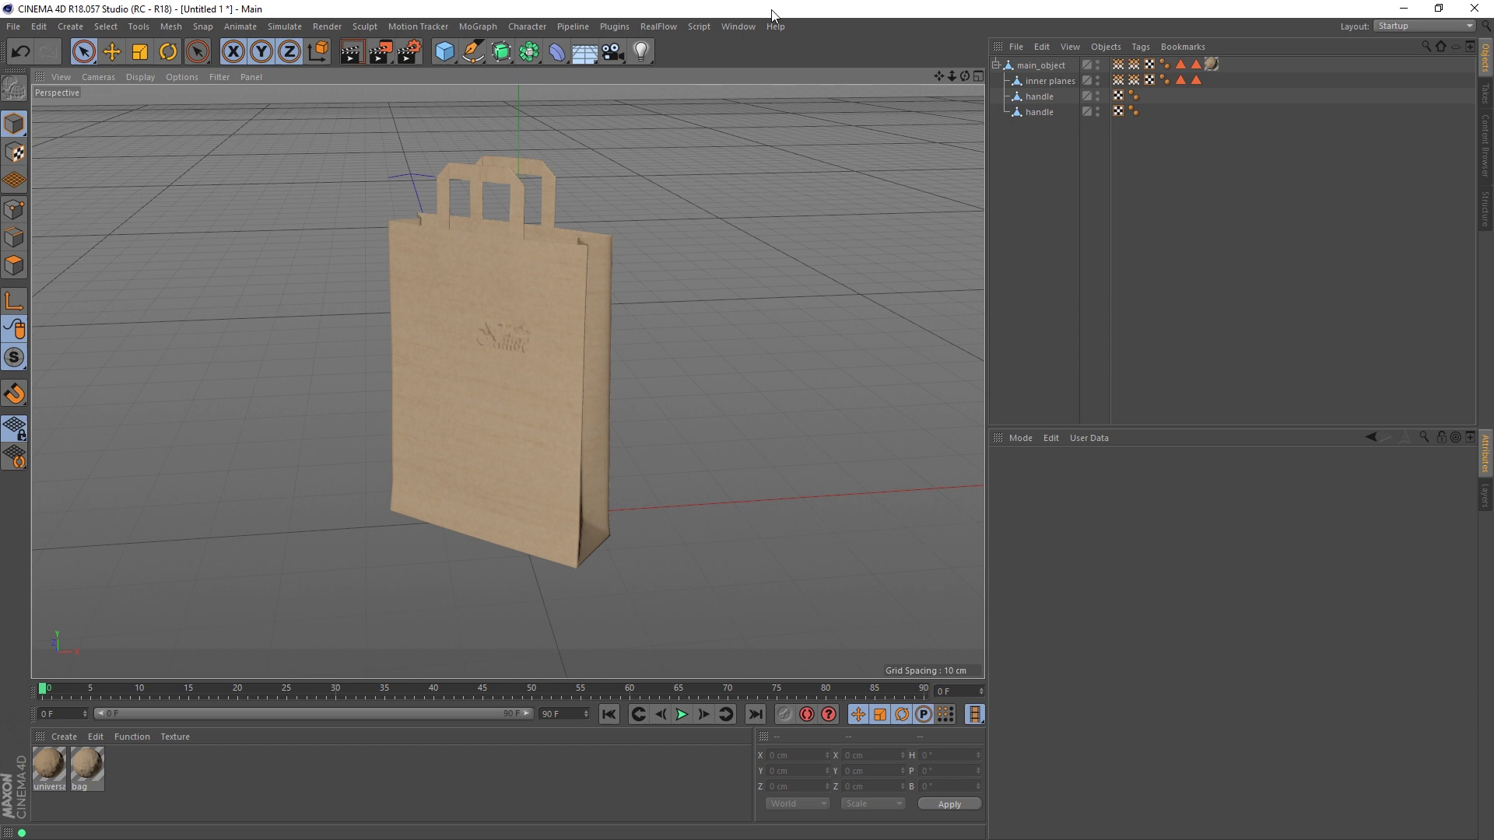
# Step: Add a MoGraph Cloner and nest main_object, the paper bag, inside it
pyautogui.keyDown('alt'); pyautogui.moveTo(576, 300); pyautogui.dragTo(569, 363); pyautogui.keyUp('alt')
pyautogui.scroll(2, 568, 364)
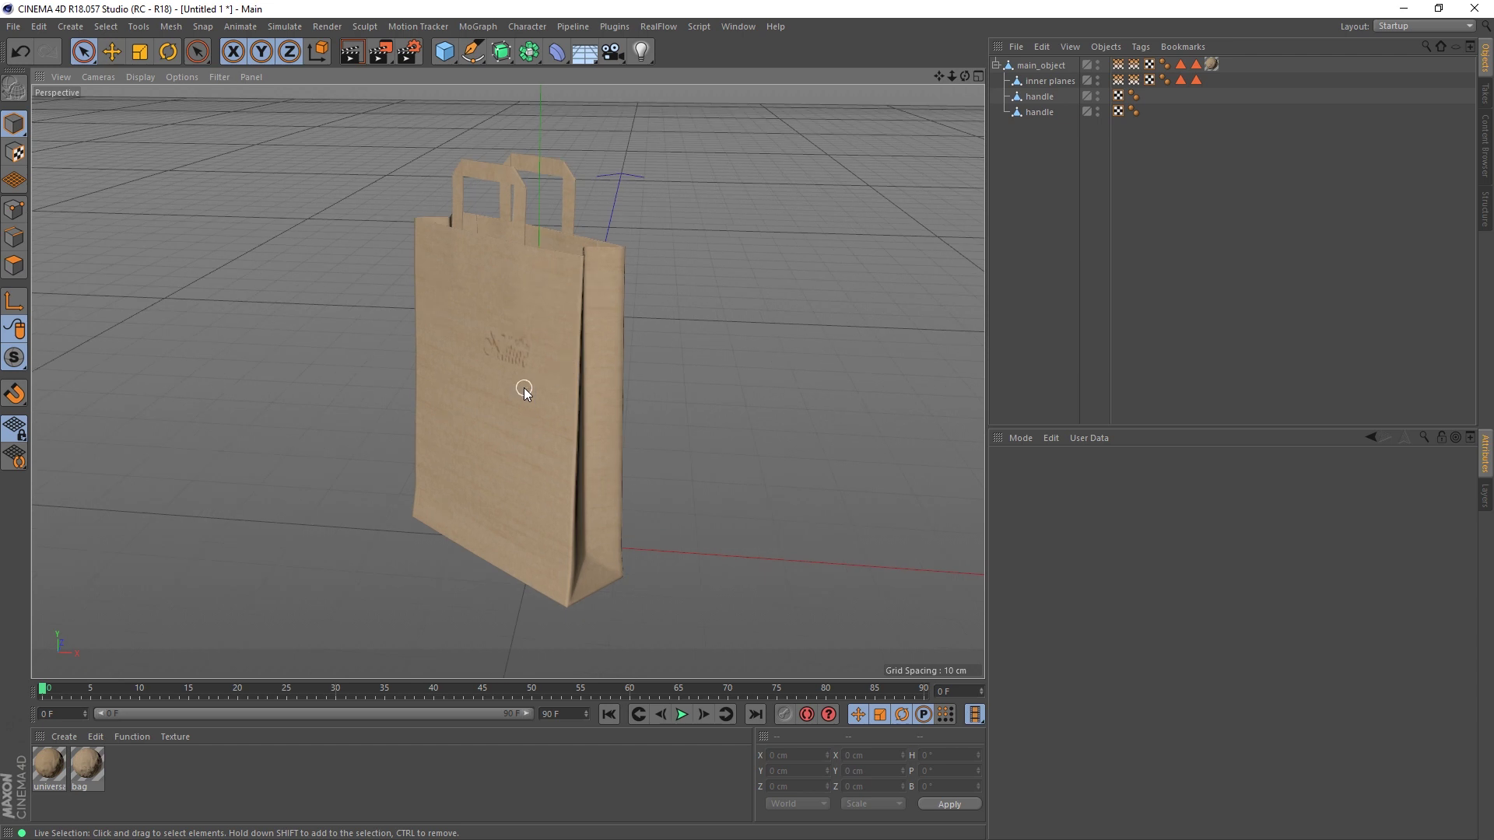
pyautogui.scroll(2, 529, 391)
pyautogui.click(528, 26)
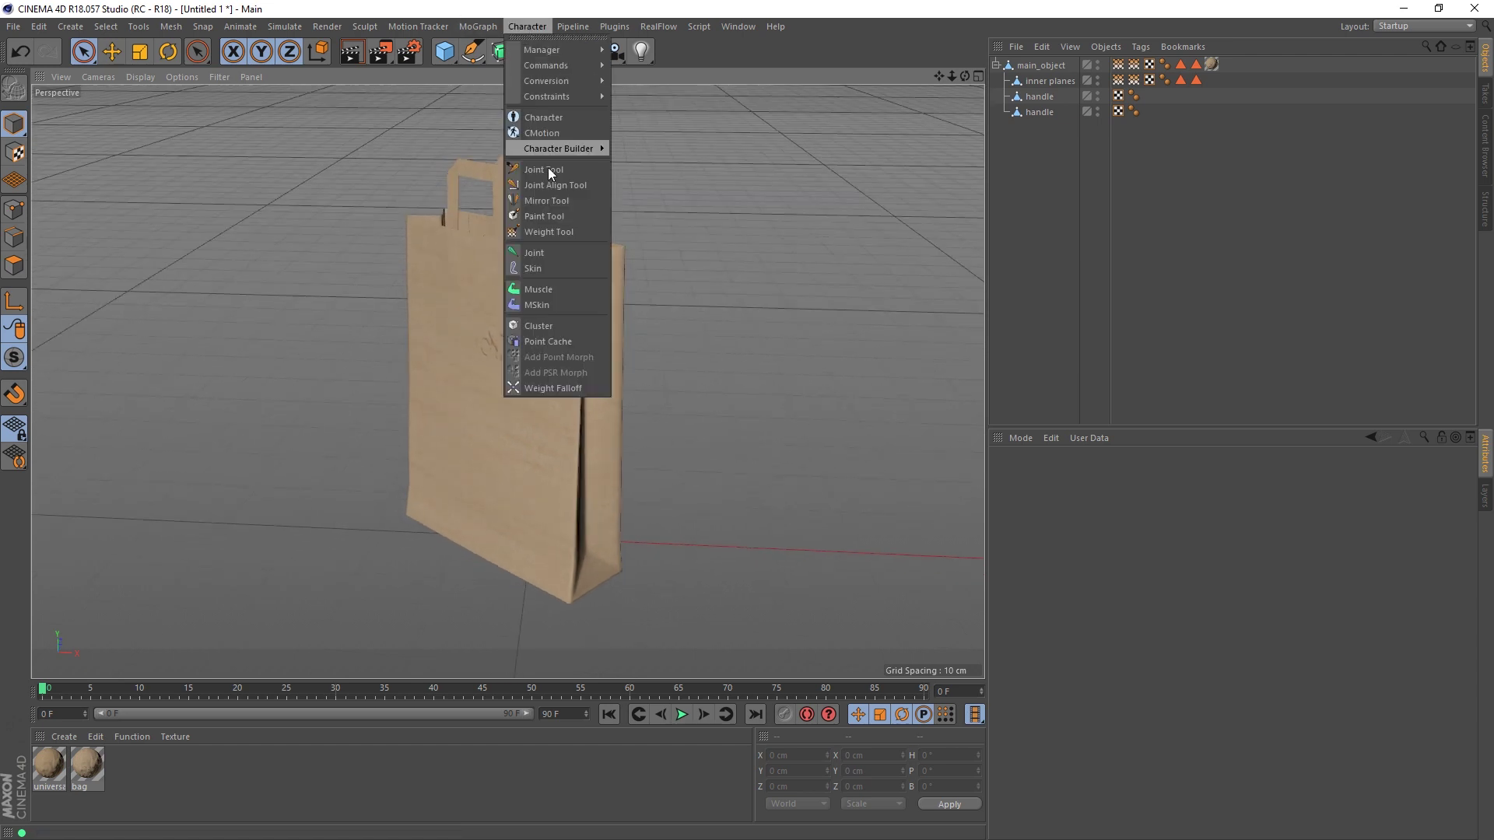
pyautogui.moveTo(477, 23)
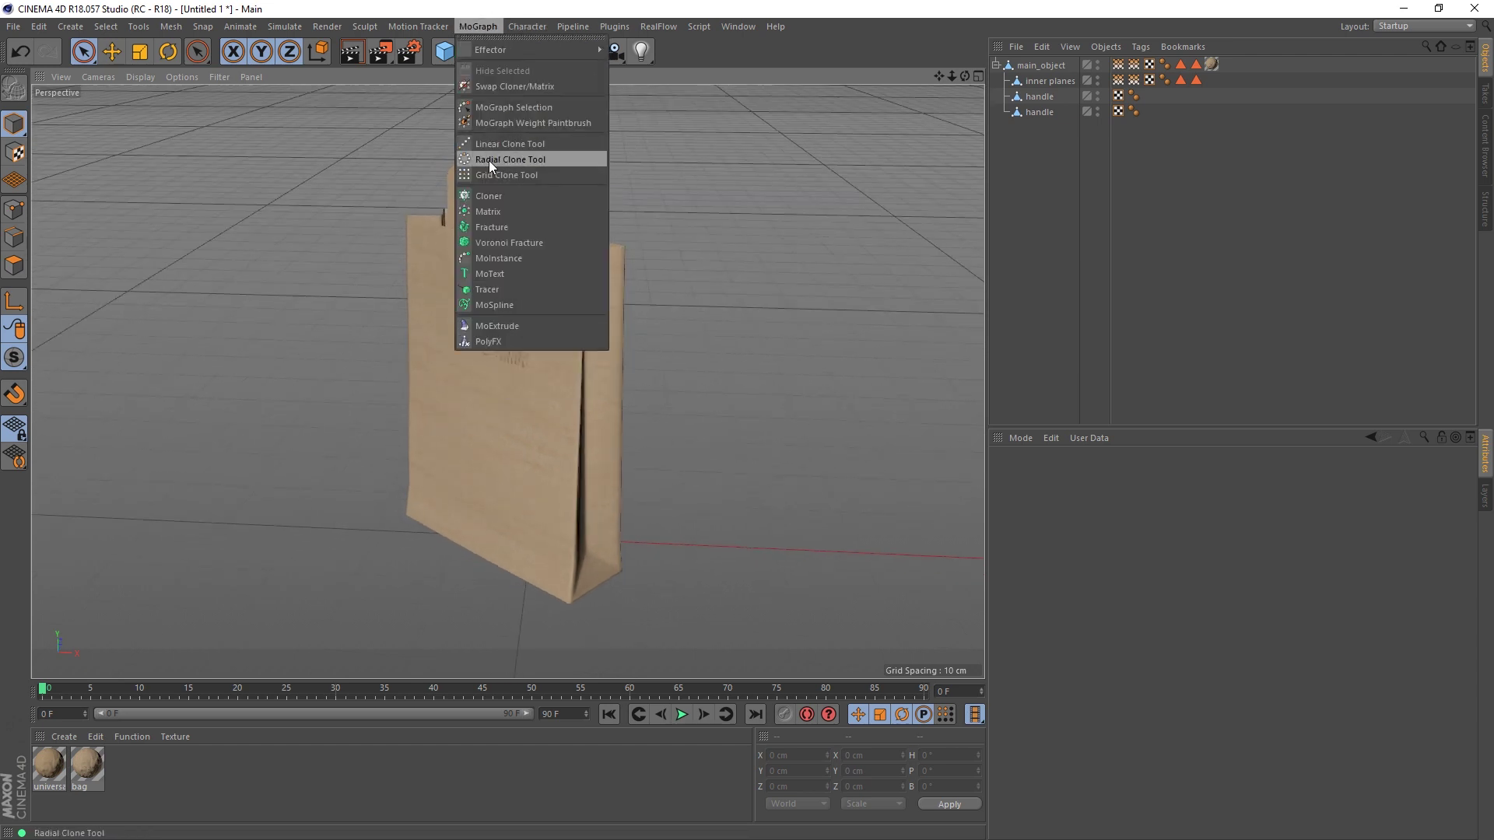
pyautogui.click(487, 198)
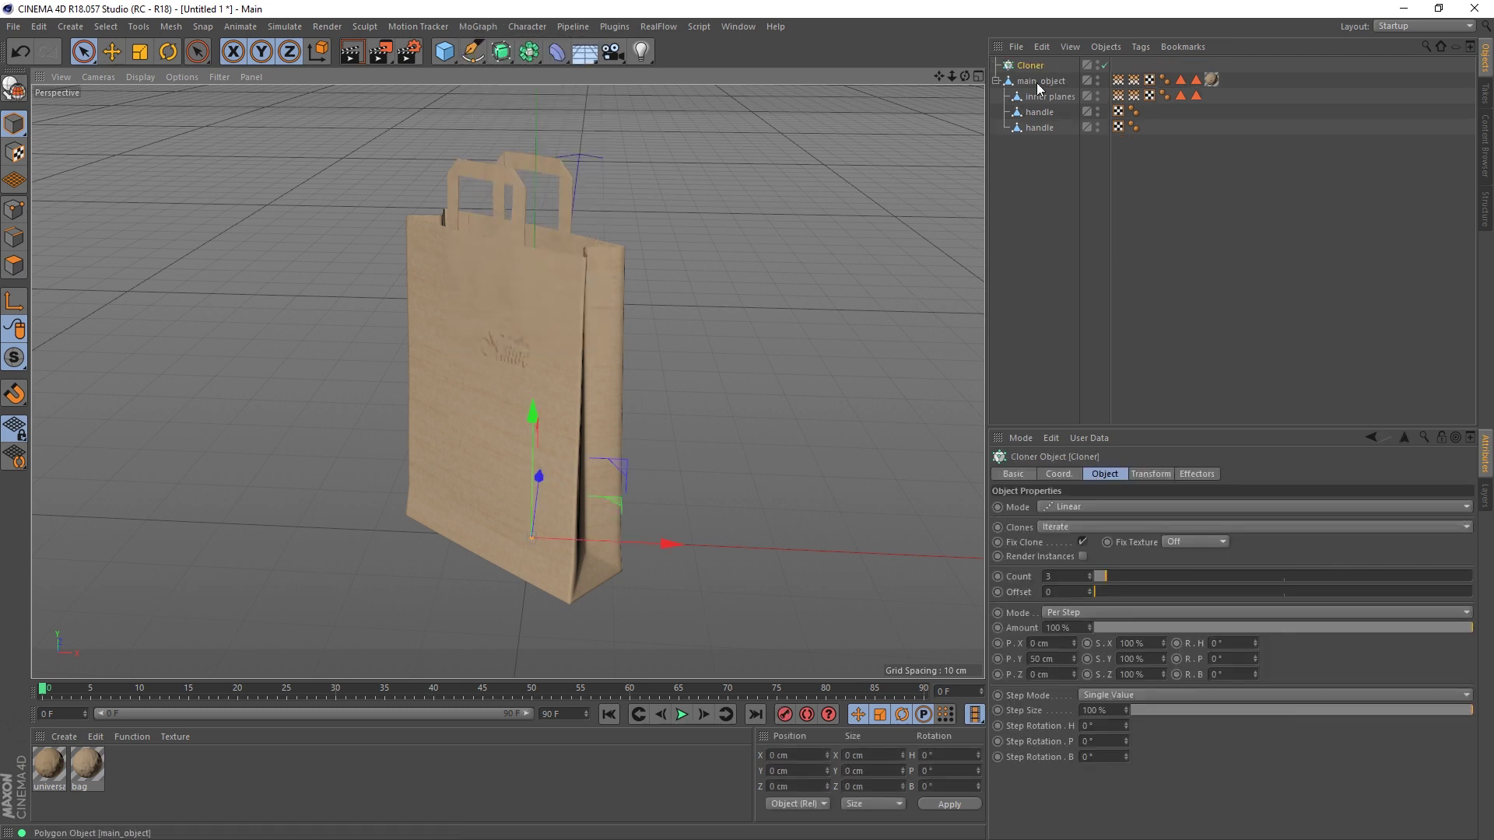
pyautogui.moveTo(1040, 88); pyautogui.dragTo(1031, 66)
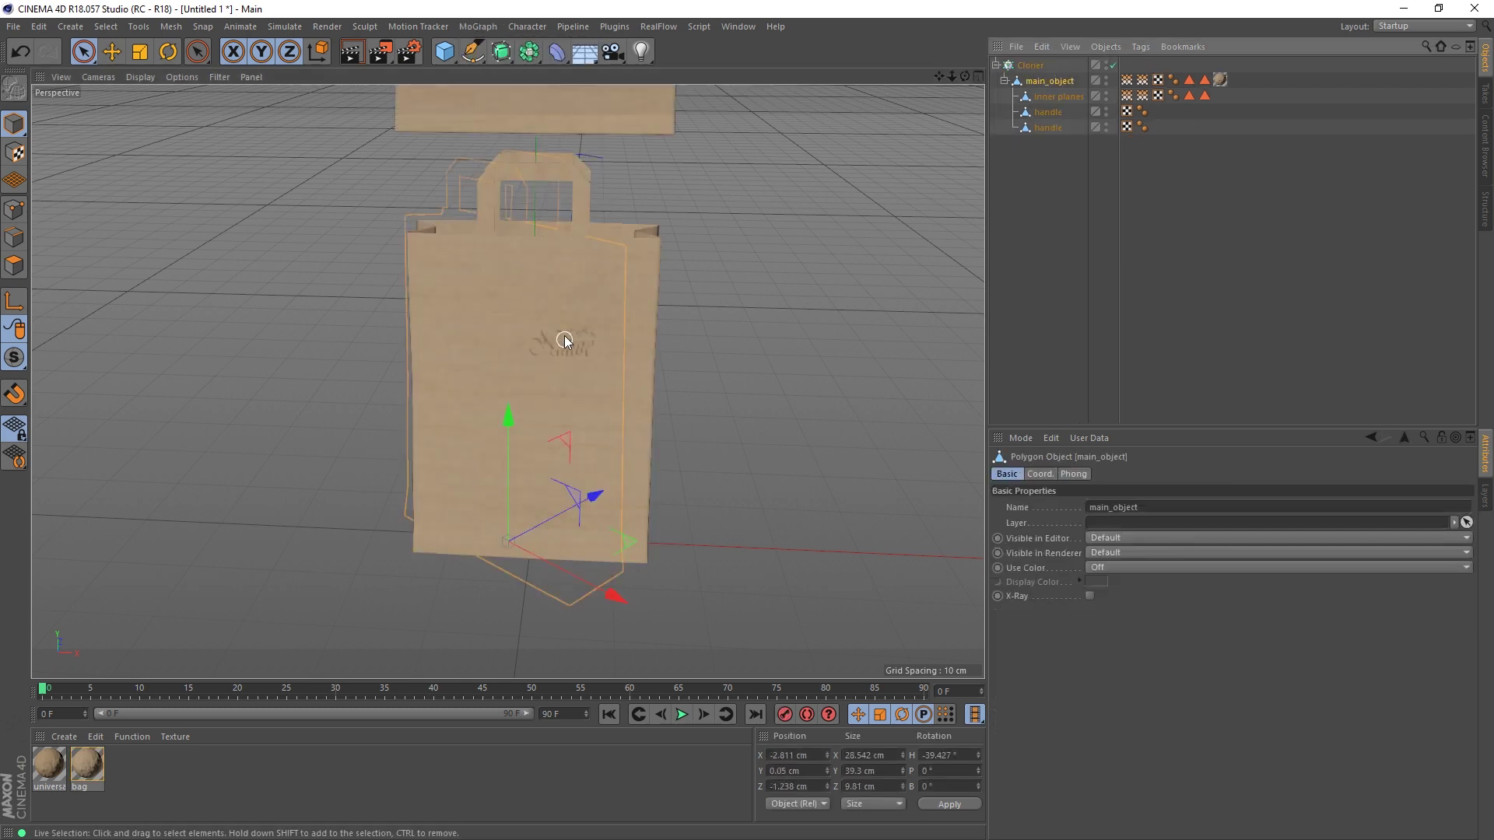
# Step: Switch the Cloner's mode to Honeycomb Array
pyautogui.scroll(-5, 566, 285)
pyautogui.keyDown('alt'); pyautogui.moveTo(564, 228); pyautogui.dragTo(838, 433); pyautogui.keyUp('alt')
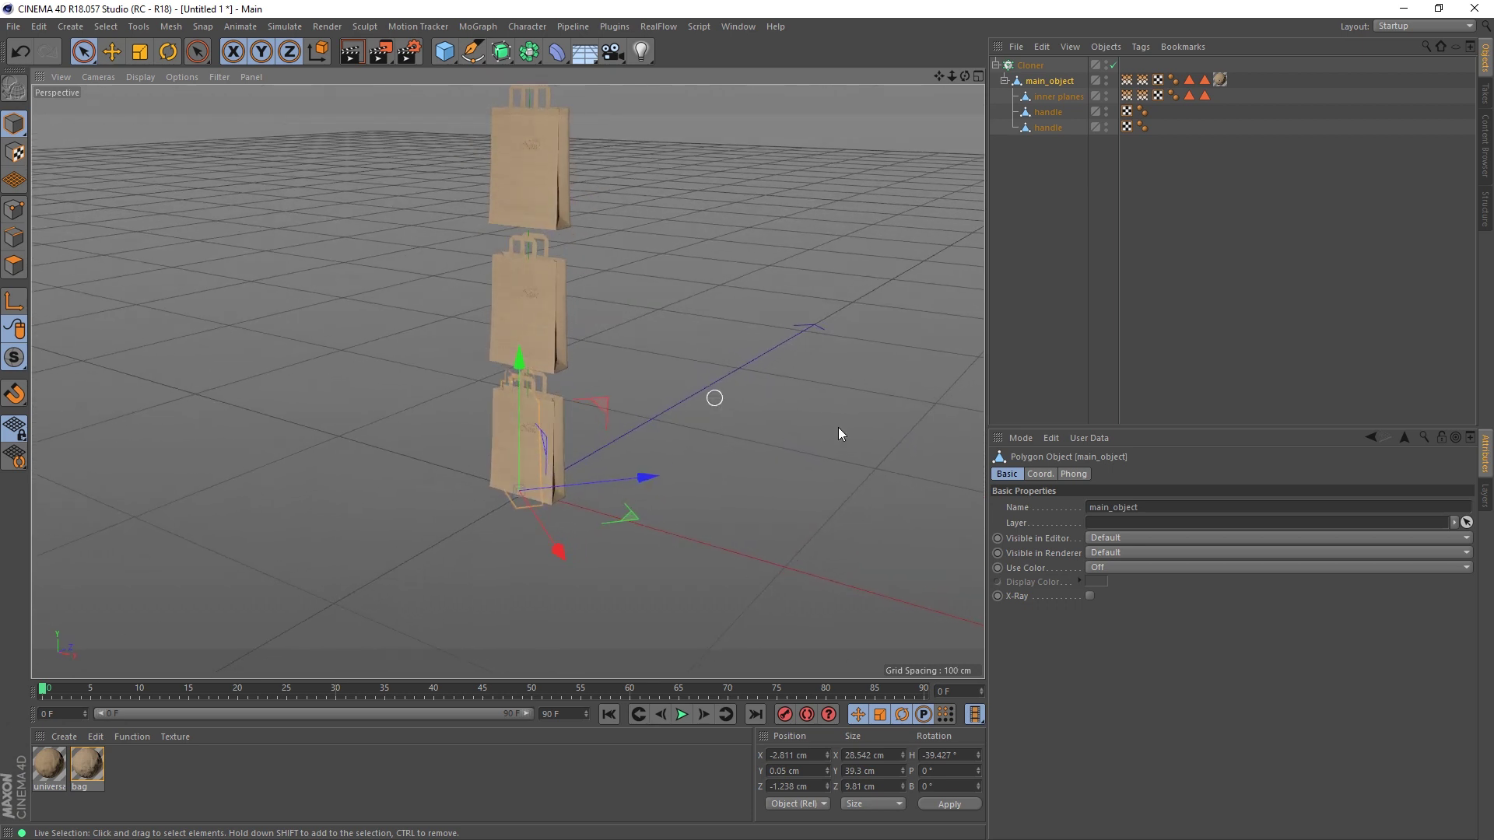
pyautogui.click(1031, 66)
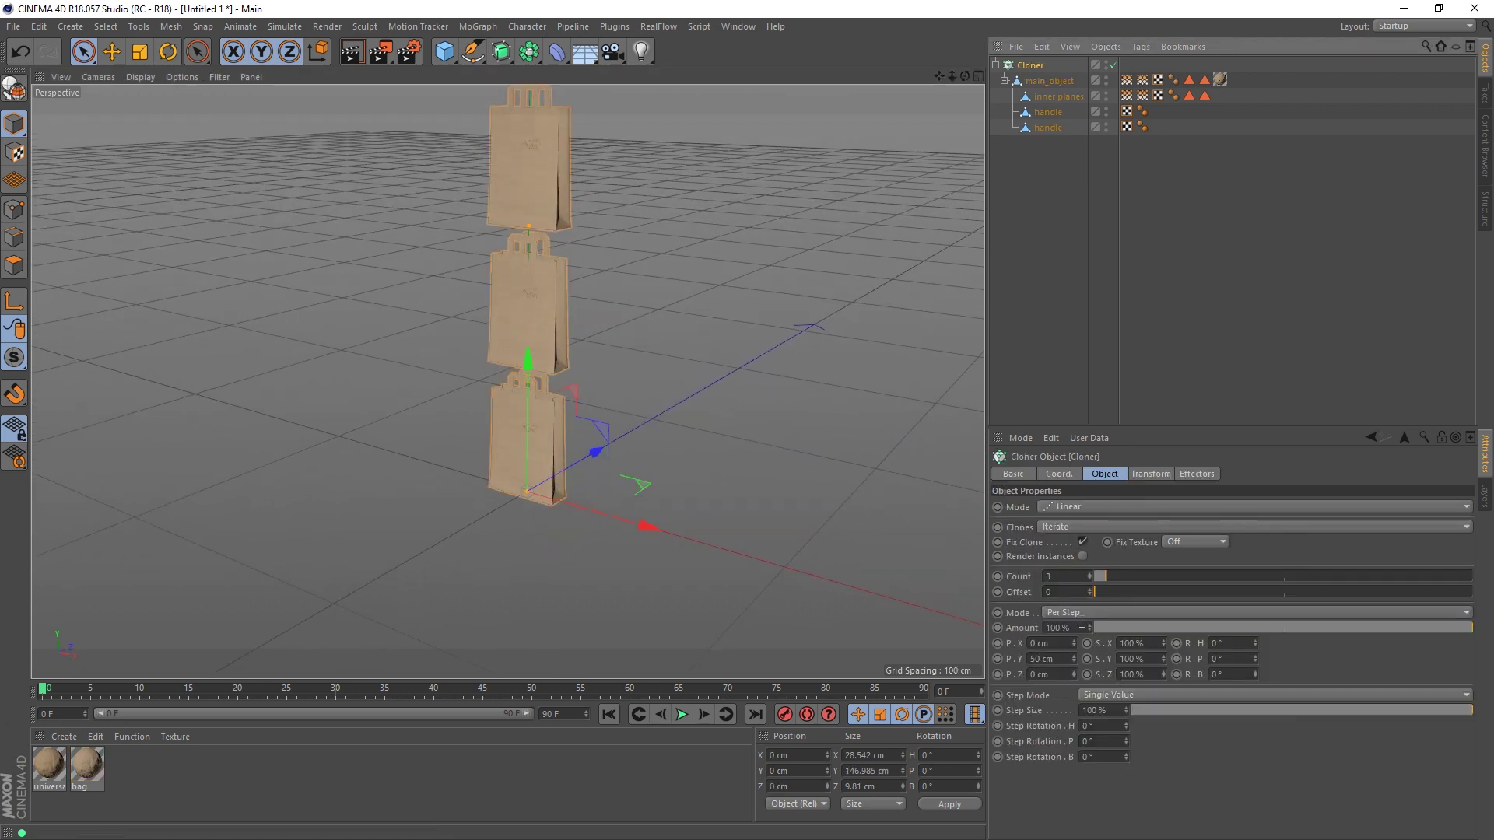
pyautogui.click(1069, 506)
pyautogui.click(1072, 582)
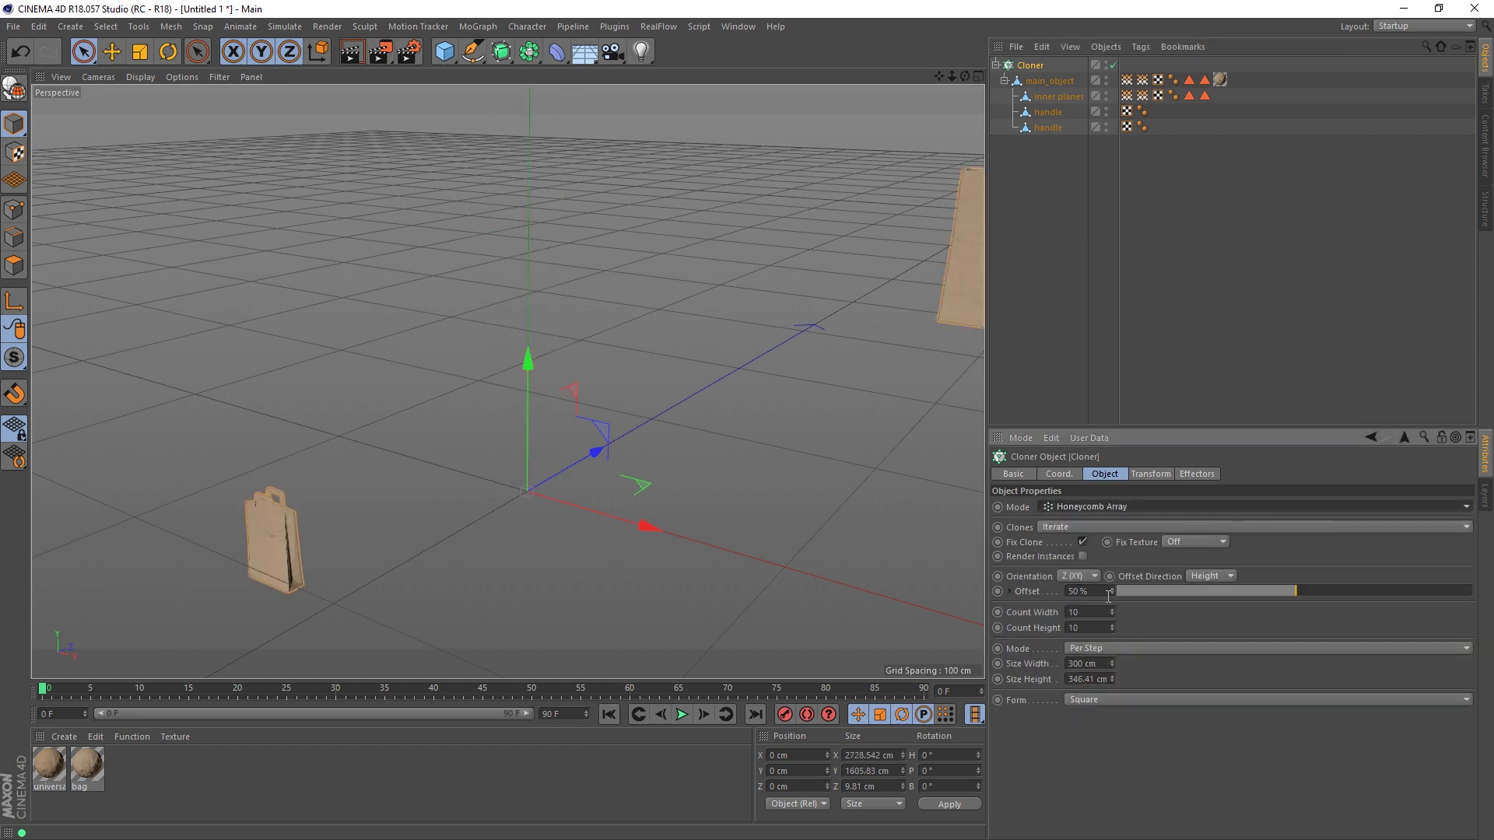
# Step: Set the honeycomb array's orientation to Y (XZ) so the bags spread across the floor plane
pyautogui.scroll(-10, 676, 471)
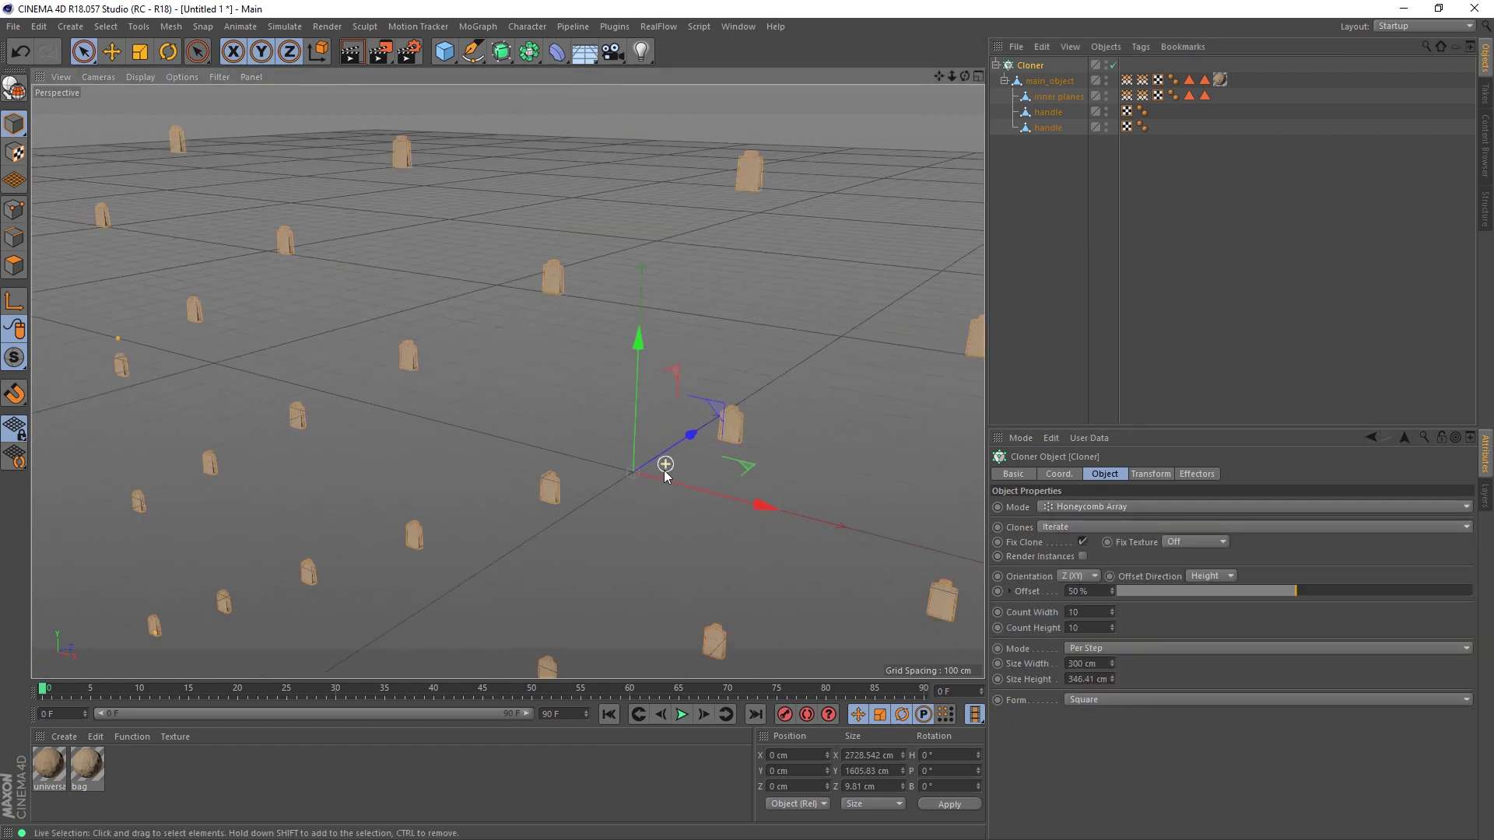
pyautogui.scroll(4, 665, 470)
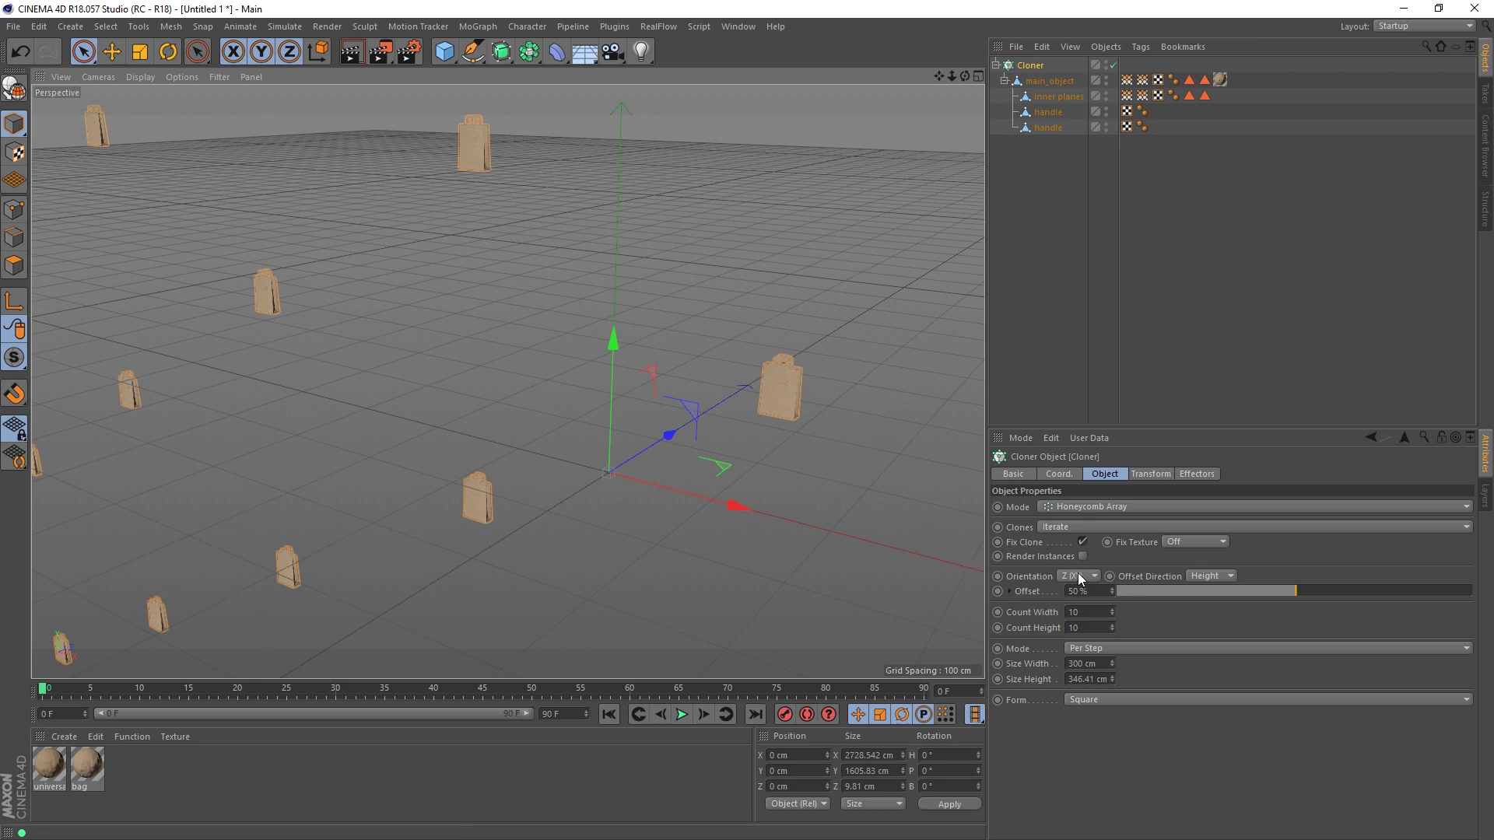
pyautogui.click(1079, 579)
pyautogui.click(1073, 625)
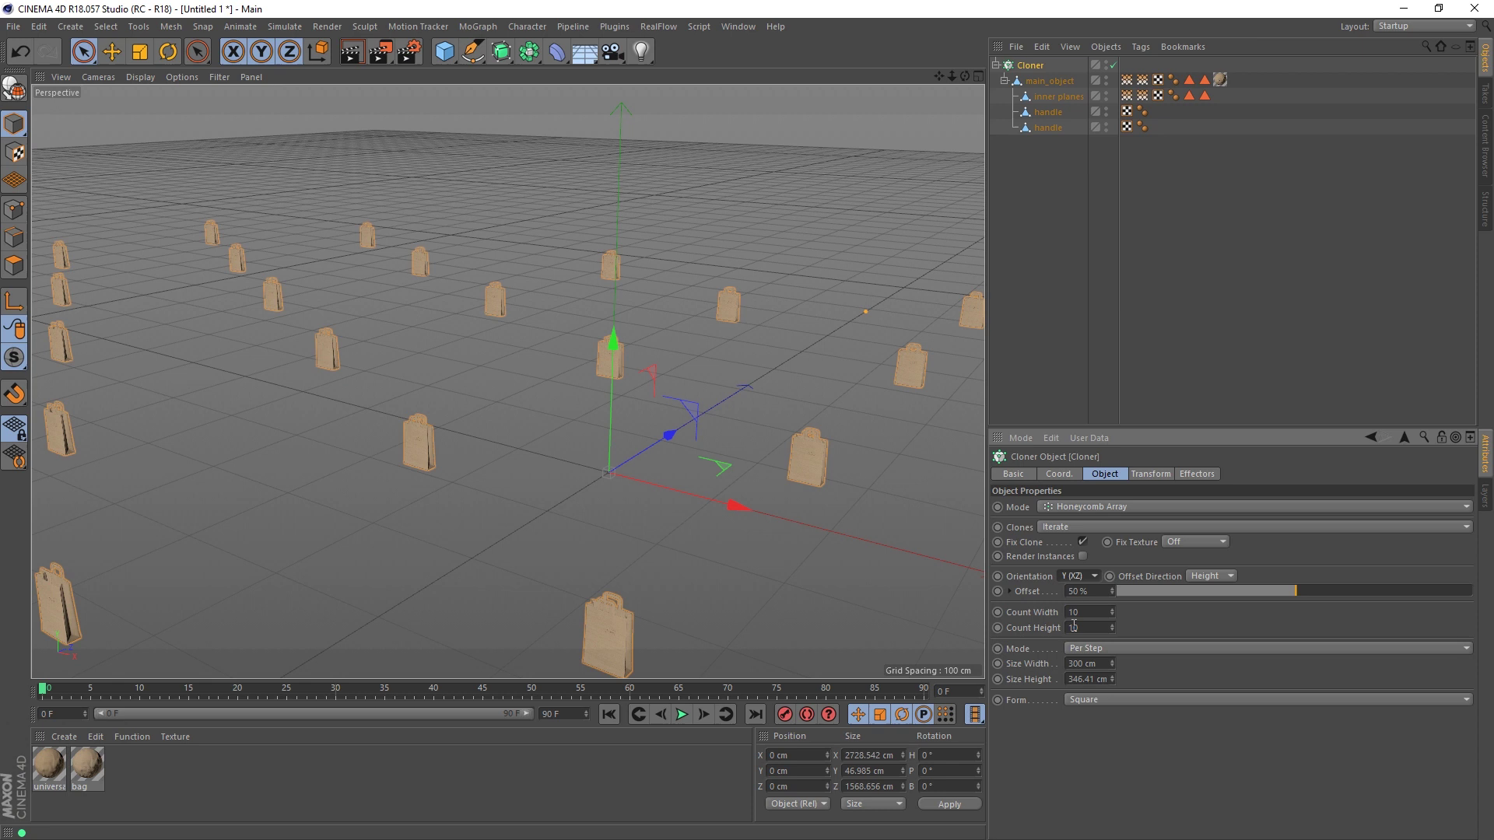
# Step: Tighten the honeycomb spacing to a size width of 26 cm and a size height of 84.41 cm
pyautogui.scroll(-3, 610, 504)
pyautogui.moveTo(617, 507)
pyautogui.keyDown('alt'); pyautogui.mouseDown()
pyautogui.moveTo(461, 486)
pyautogui.moveTo(647, 521)
pyautogui.moveTo(568, 462)
pyautogui.mouseUp(); pyautogui.keyUp('alt')
pyautogui.scroll(3, 626, 485)
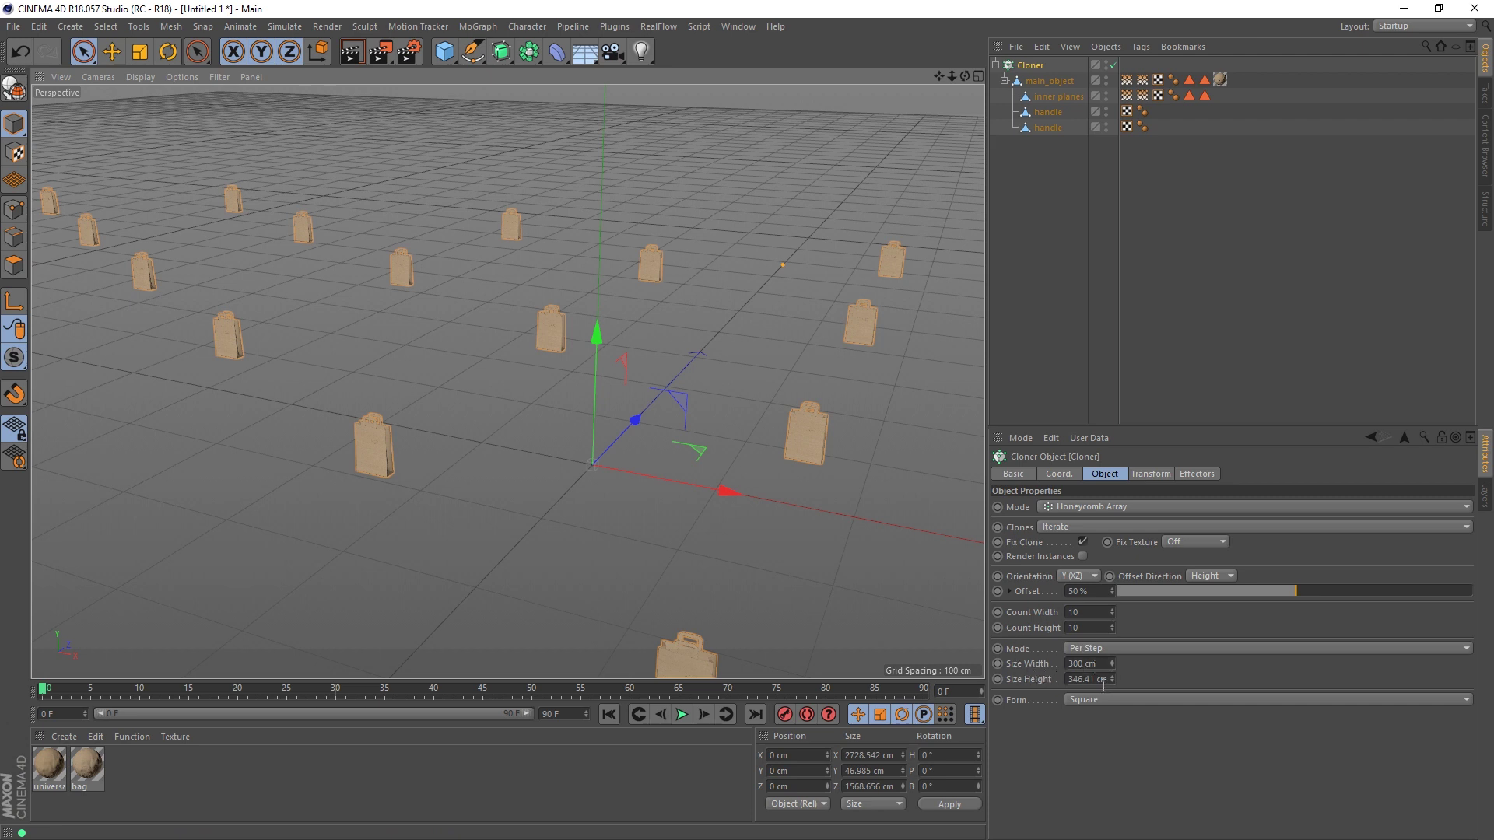
pyautogui.moveTo(1113, 664); pyautogui.dragTo(1013, 671)
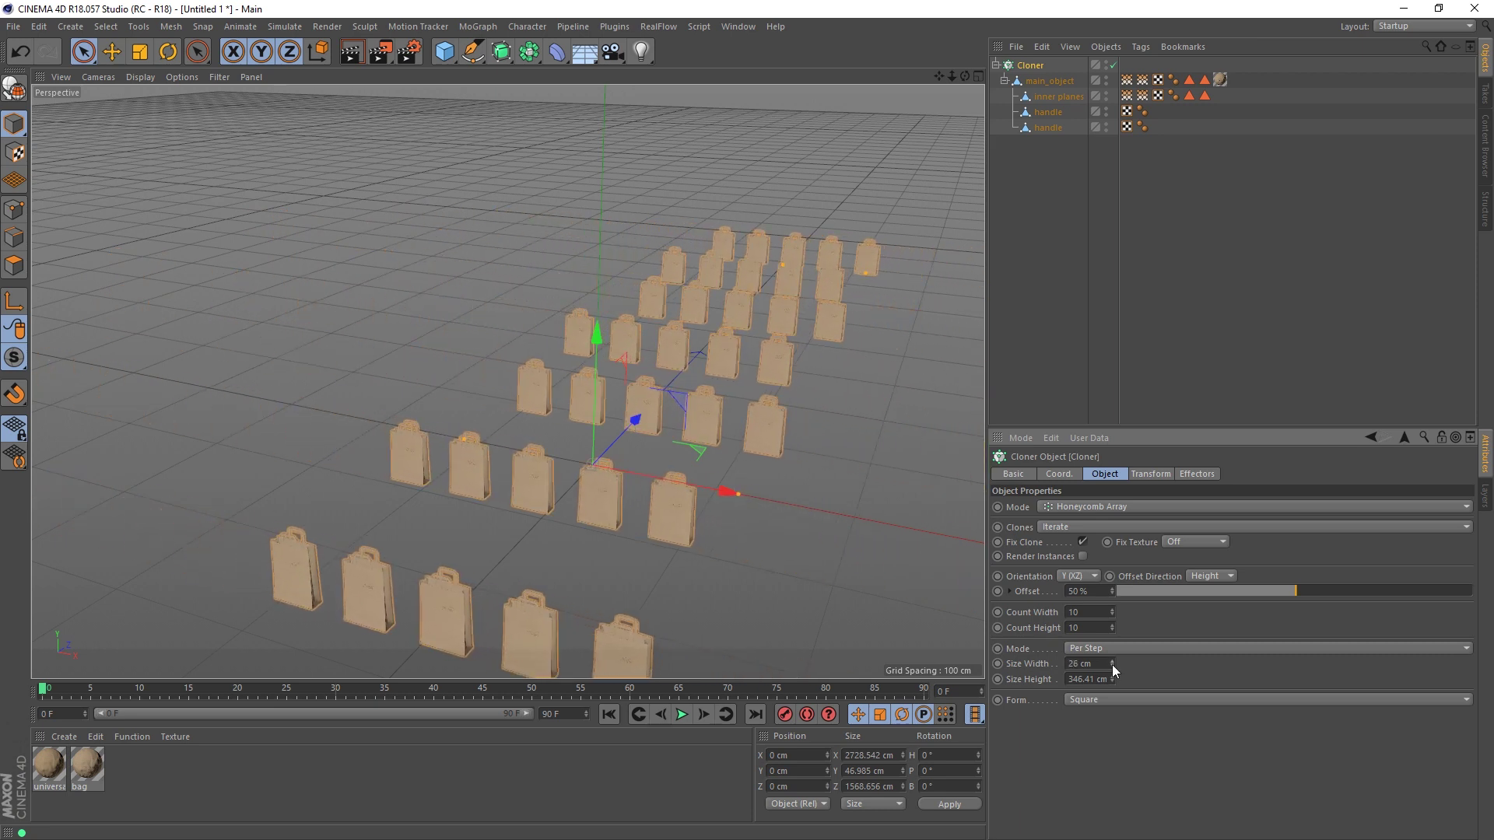
pyautogui.moveTo(1113, 683); pyautogui.dragTo(1068, 683)
# Step: Set both the count width and the count height of the Cloner to 30
pyautogui.moveTo(545, 459)
pyautogui.keyDown('alt'); pyautogui.mouseDown()
pyautogui.moveTo(513, 476)
pyautogui.moveTo(503, 538)
pyautogui.moveTo(590, 477)
pyautogui.mouseUp(); pyautogui.keyUp('alt')
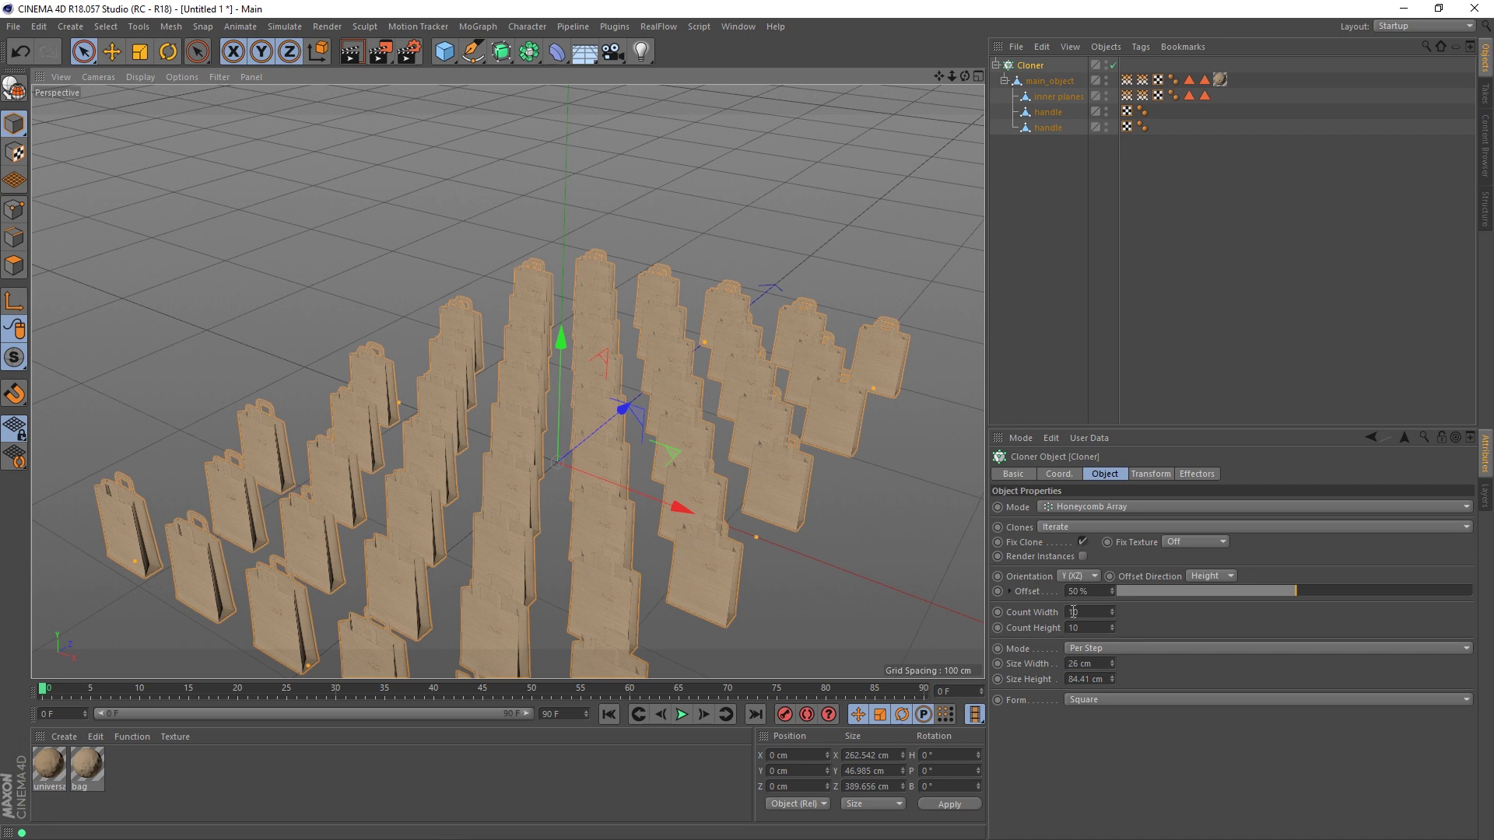
pyautogui.click(1103, 612)
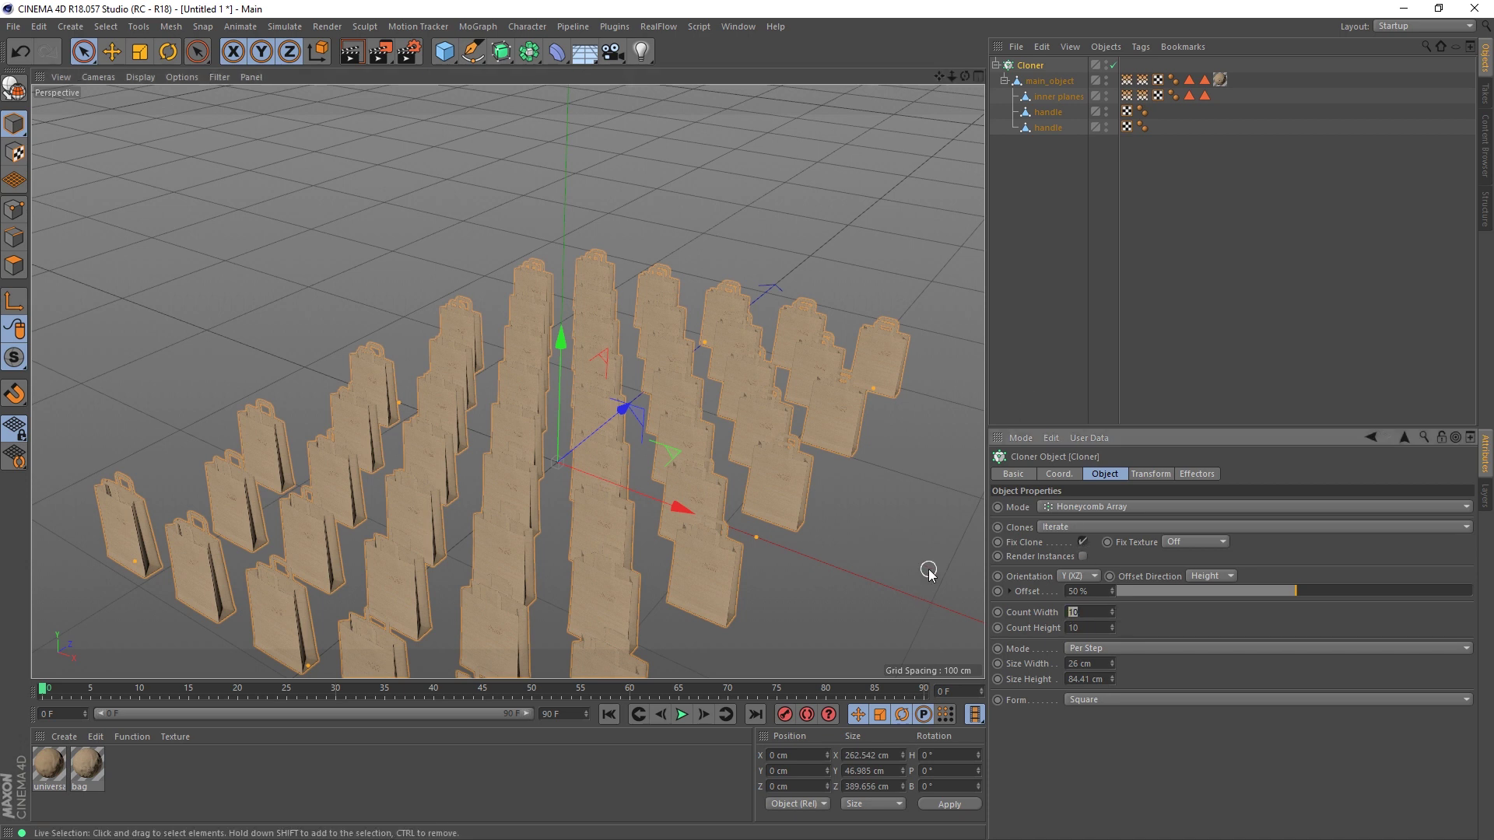
pyautogui.write('30')
pyautogui.press('Tab')
pyautogui.press('Tab')
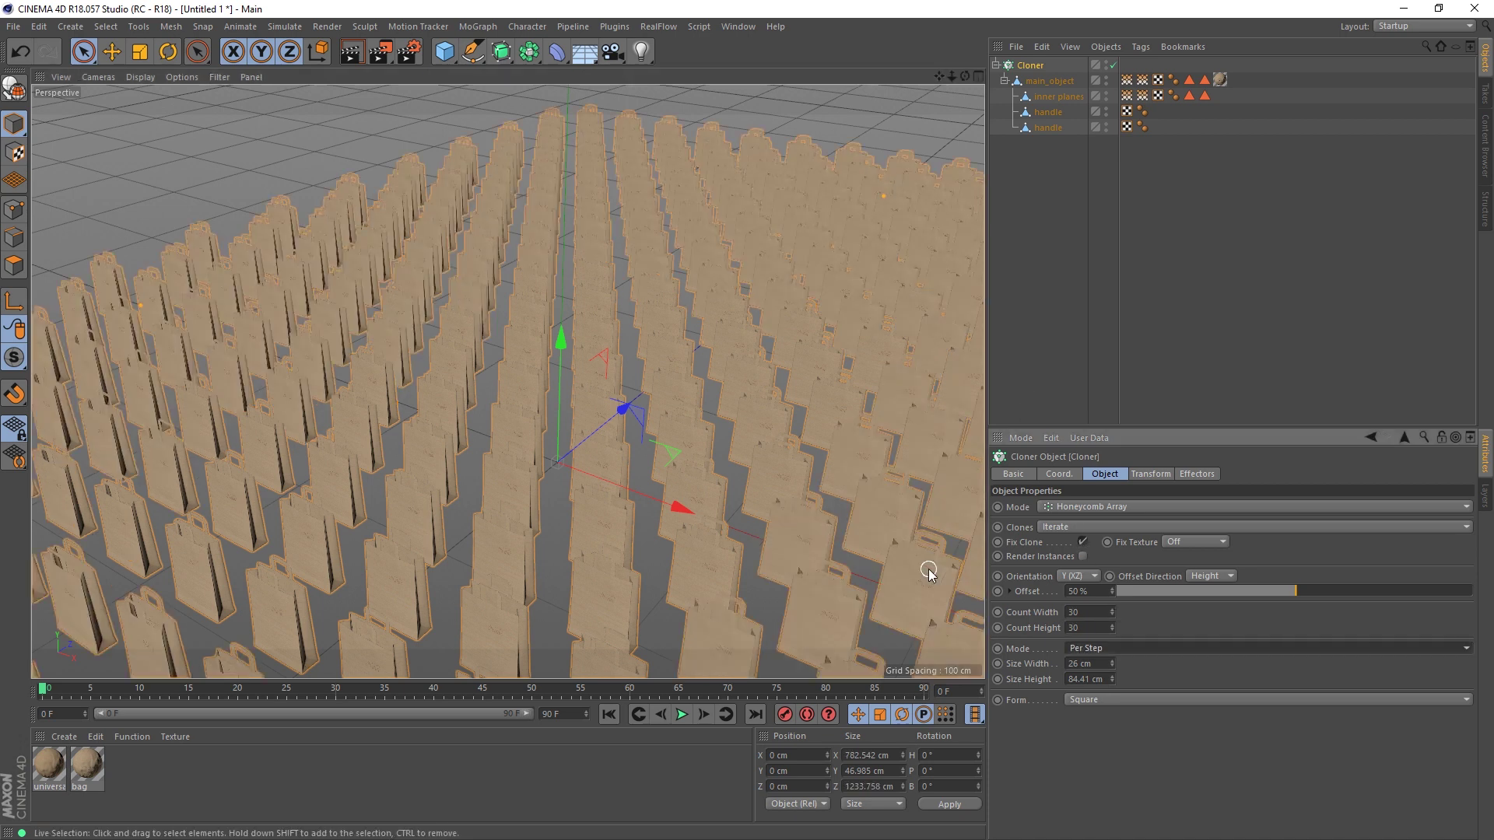
# Step: Try the Circle form on the honeycomb array and set the form back to Square
pyautogui.moveTo(855, 503)
pyautogui.keyDown('alt'); pyautogui.mouseDown()
pyautogui.moveTo(727, 353)
pyautogui.moveTo(726, 394)
pyautogui.moveTo(740, 394)
pyautogui.moveTo(522, 307)
pyautogui.moveTo(690, 307)
pyautogui.moveTo(697, 293)
pyautogui.moveTo(556, 301)
pyautogui.moveTo(575, 338)
pyautogui.moveTo(498, 362)
pyautogui.moveTo(614, 376)
pyautogui.moveTo(565, 375)
pyautogui.moveTo(596, 402)
pyautogui.mouseUp(); pyautogui.keyUp('alt')
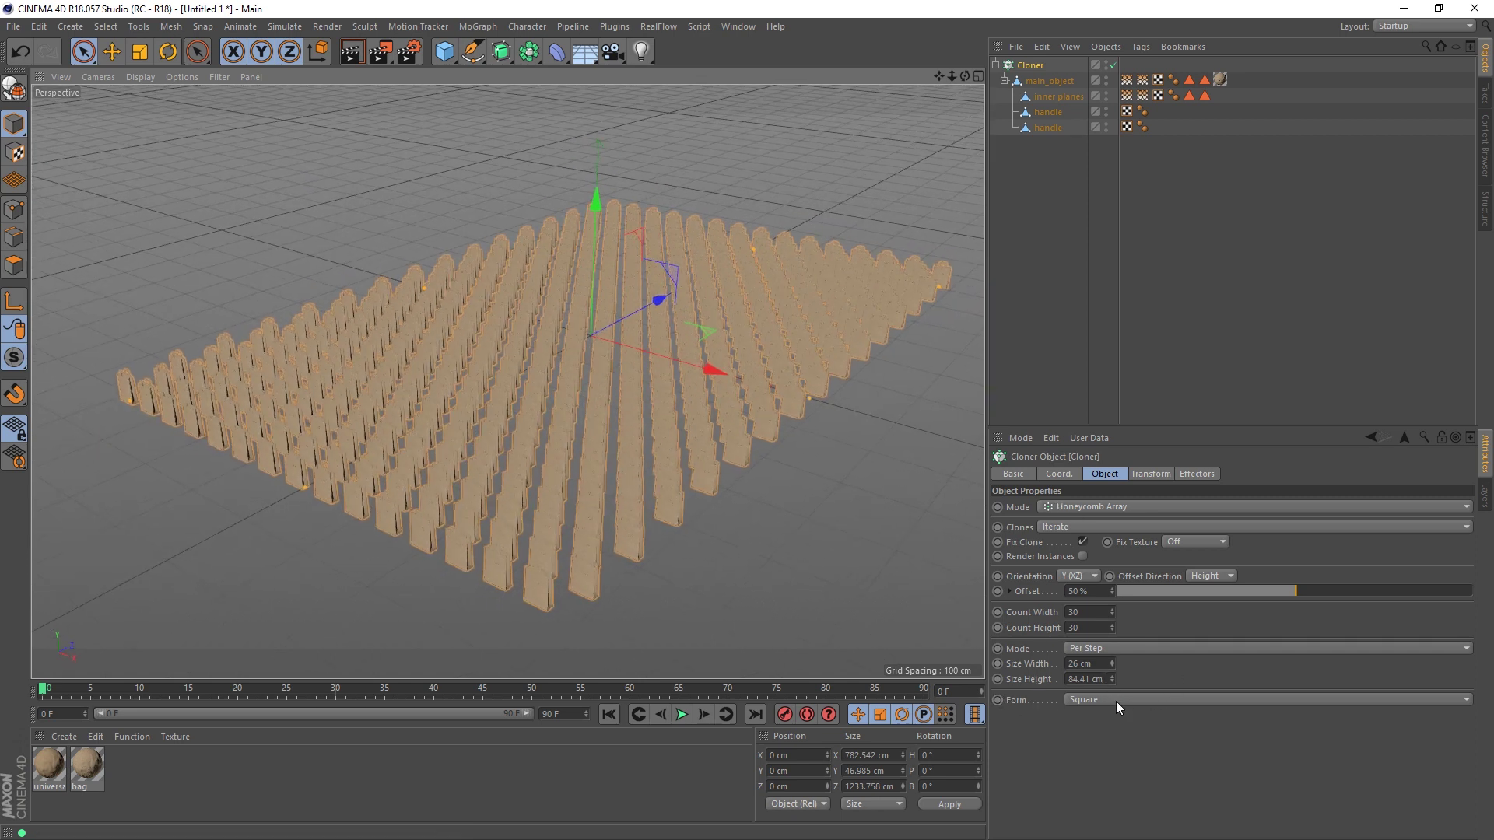
pyautogui.click(1117, 700)
pyautogui.click(1095, 709)
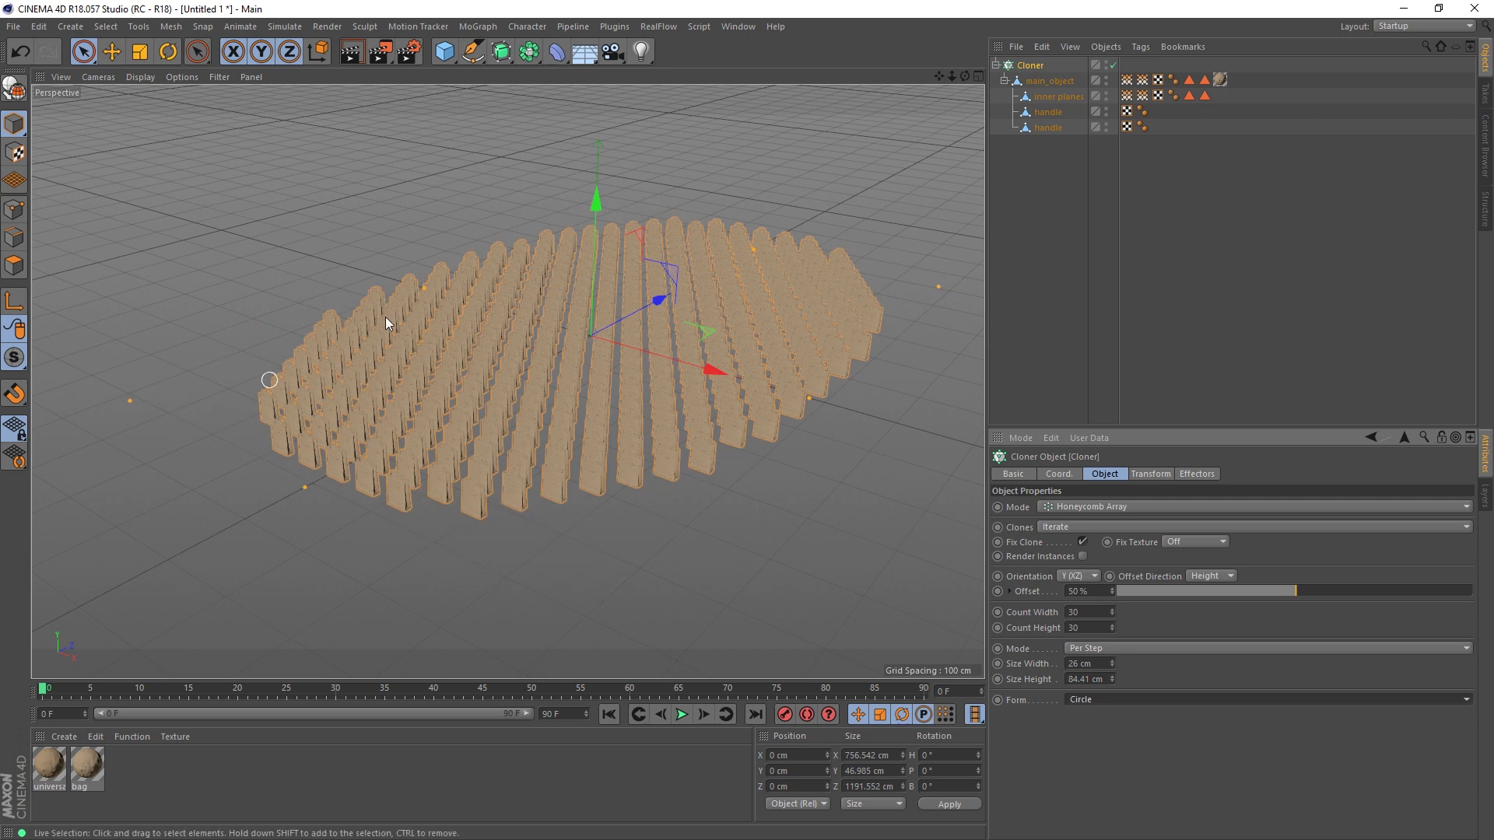
pyautogui.moveTo(385, 315)
pyautogui.keyDown('alt'); pyautogui.mouseDown()
pyautogui.moveTo(455, 464)
pyautogui.moveTo(417, 352)
pyautogui.mouseUp(); pyautogui.keyUp('alt')
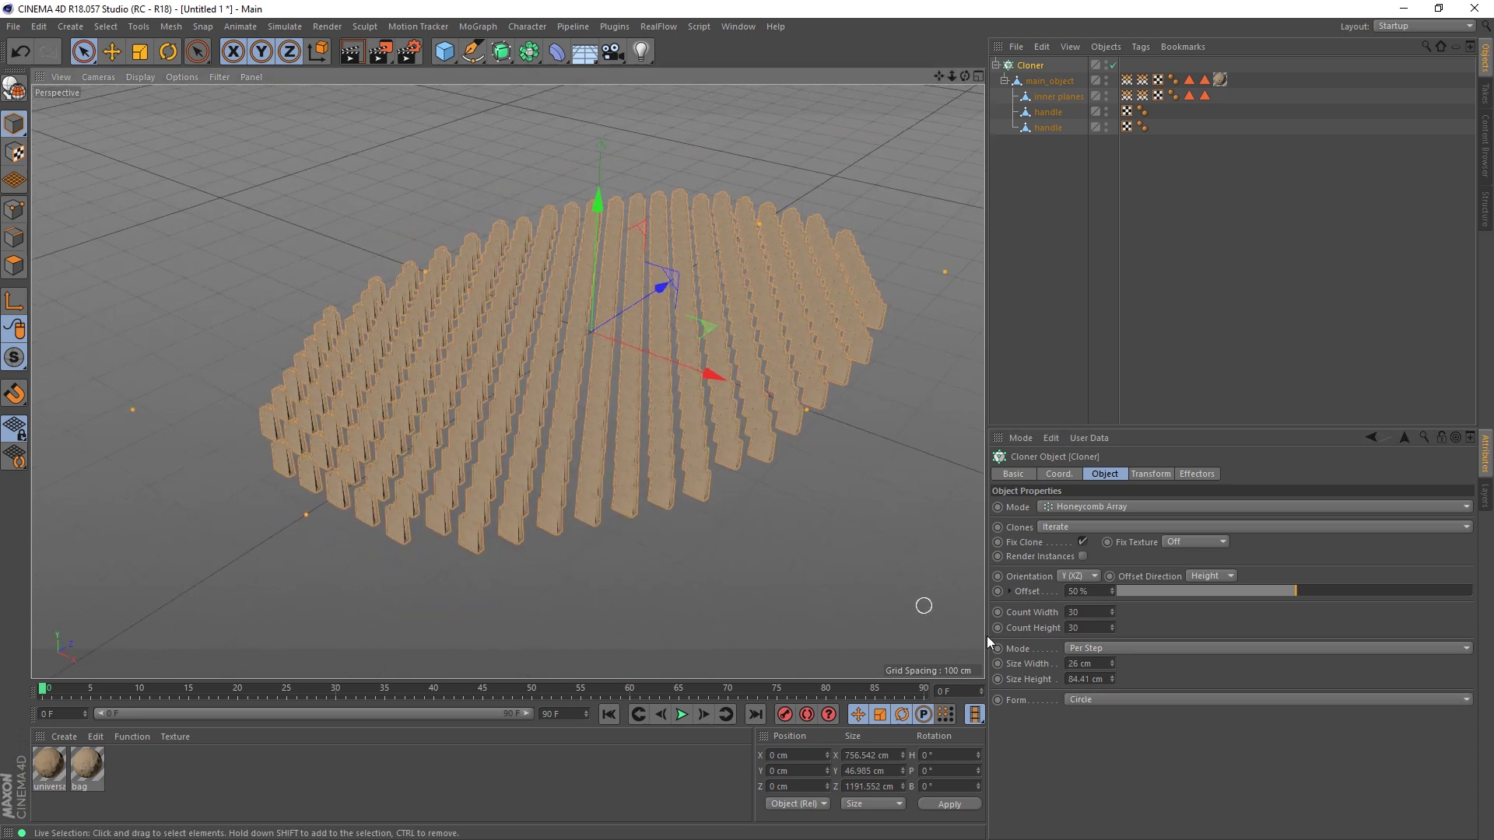
pyautogui.click(1104, 700)
pyautogui.click(1081, 733)
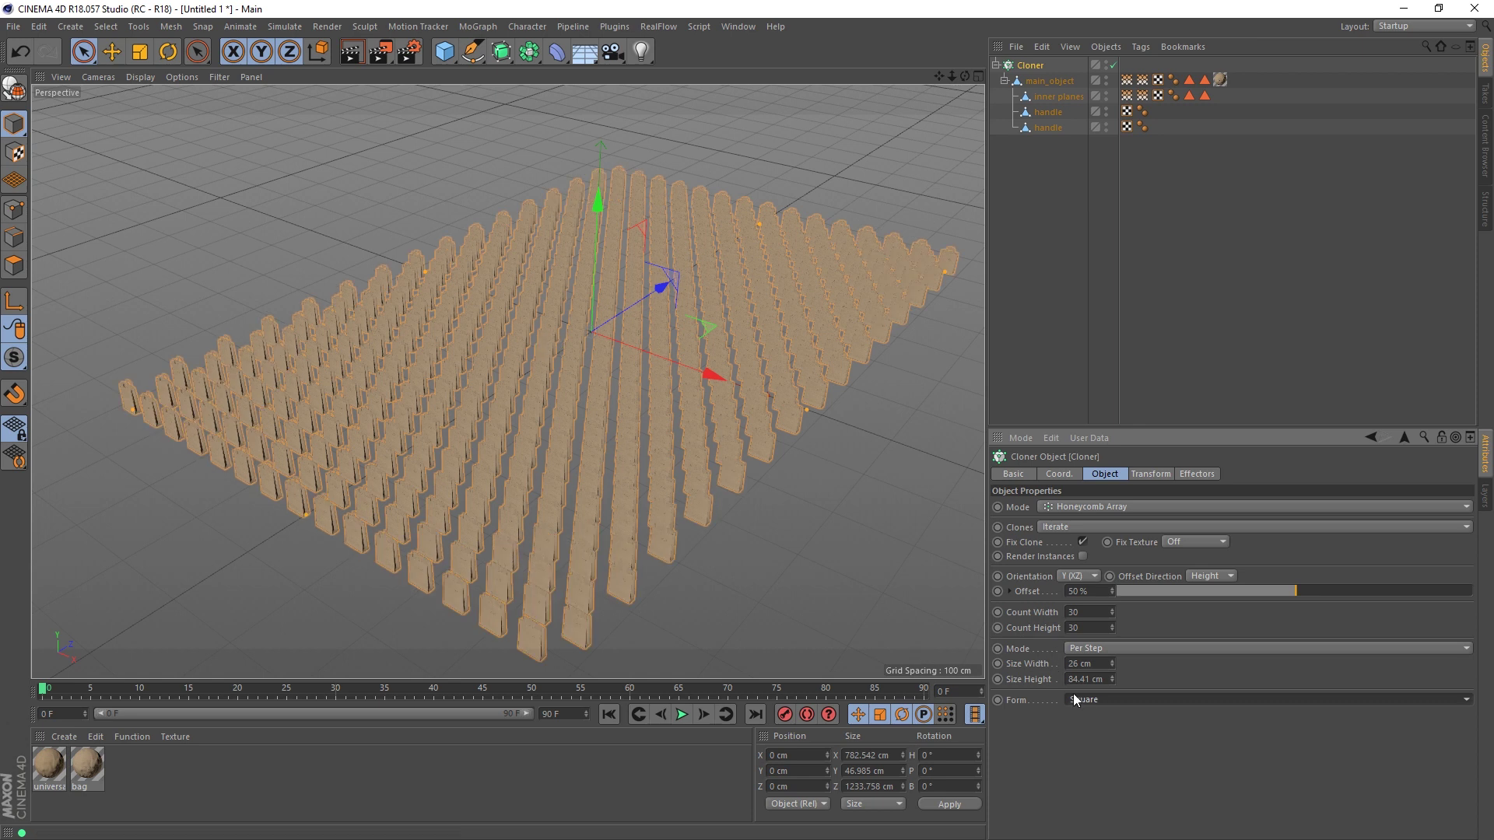
# Step: Set the Cloner's form to Spline and add an n-Side spline lying in the XZ plane
pyautogui.click(1074, 699)
pyautogui.click(1081, 746)
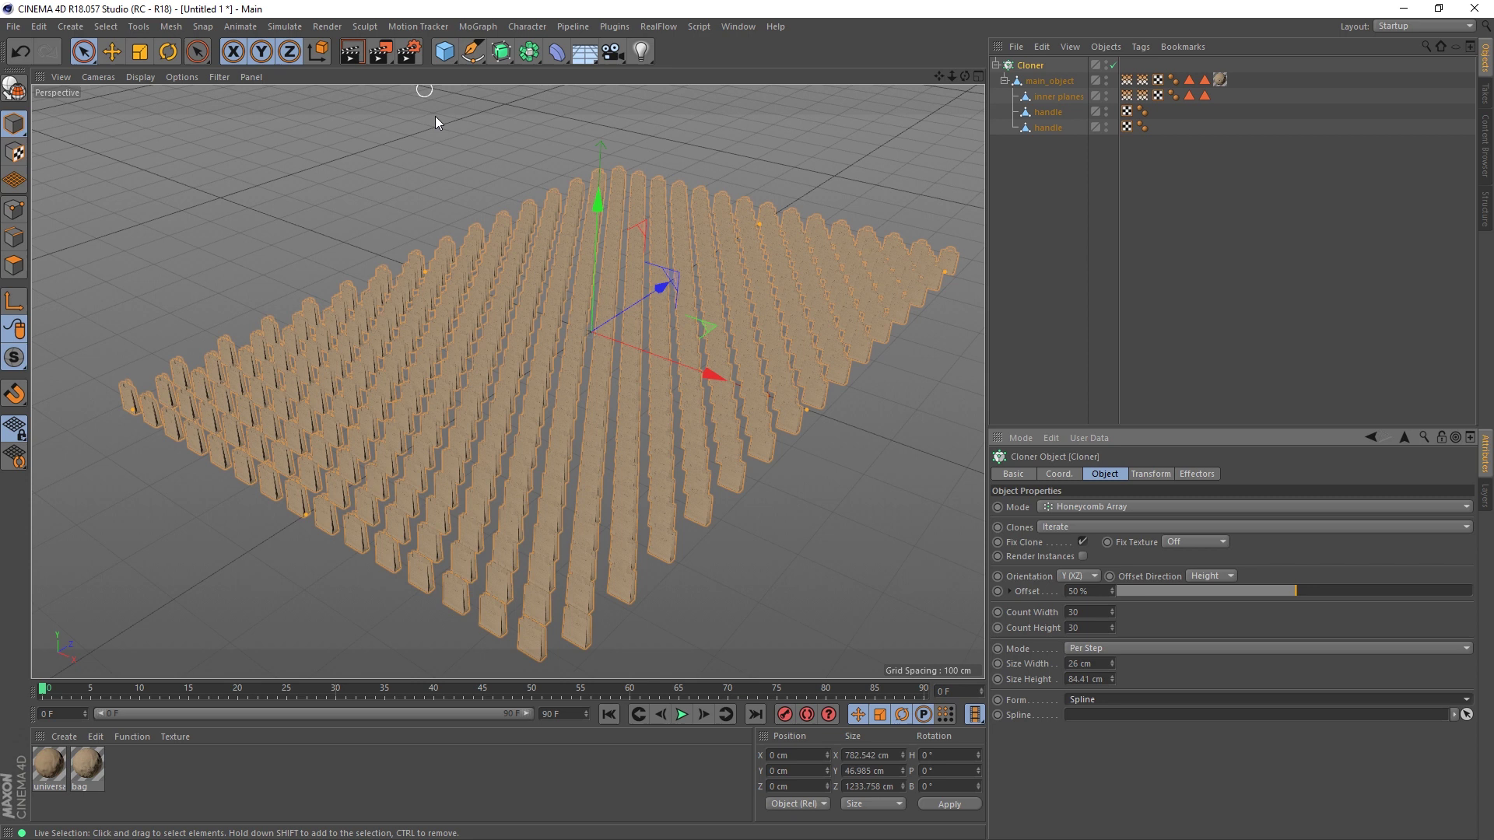
pyautogui.click(475, 56)
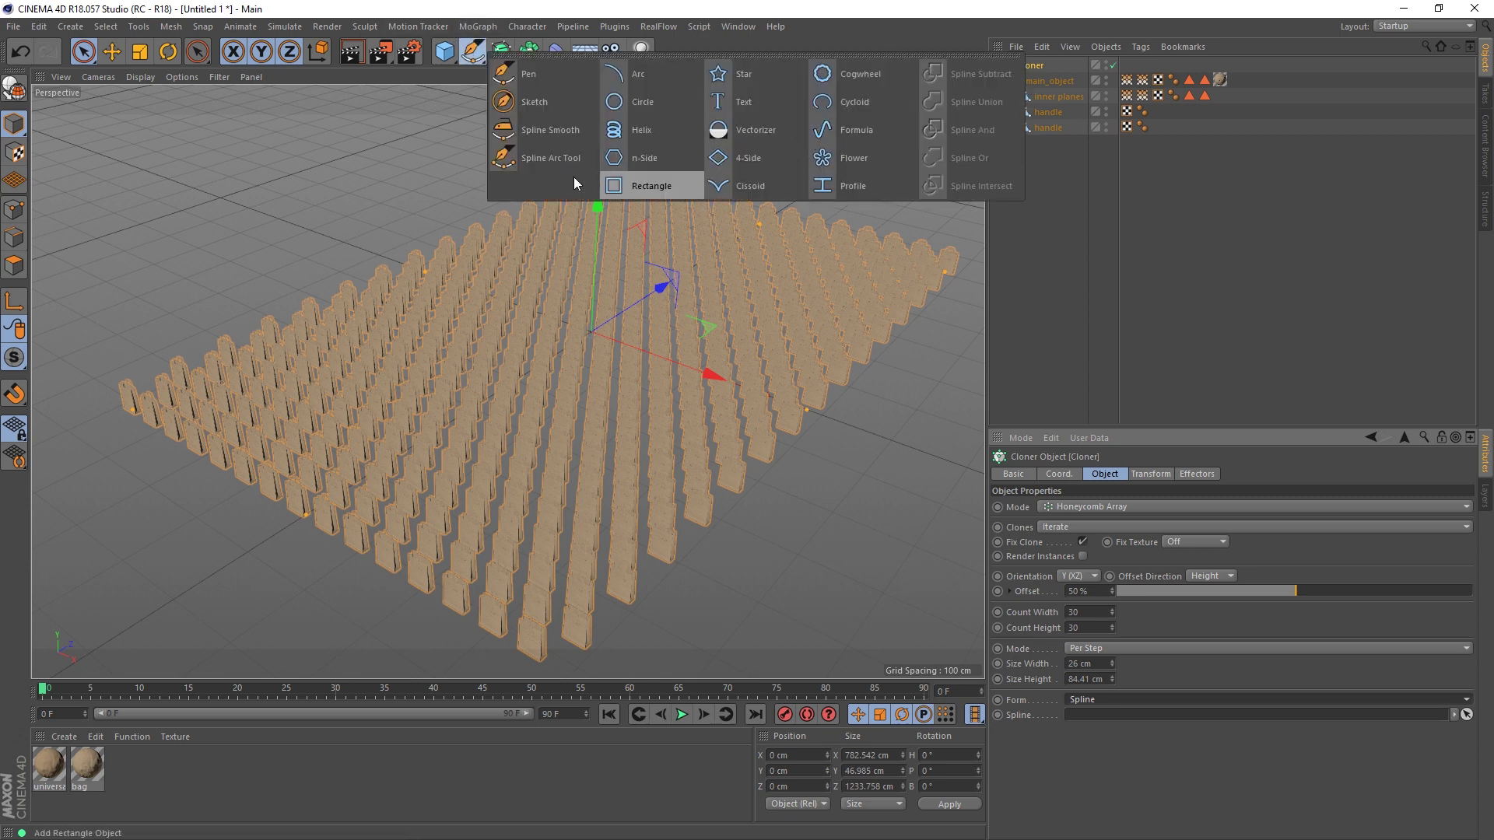
pyautogui.click(627, 157)
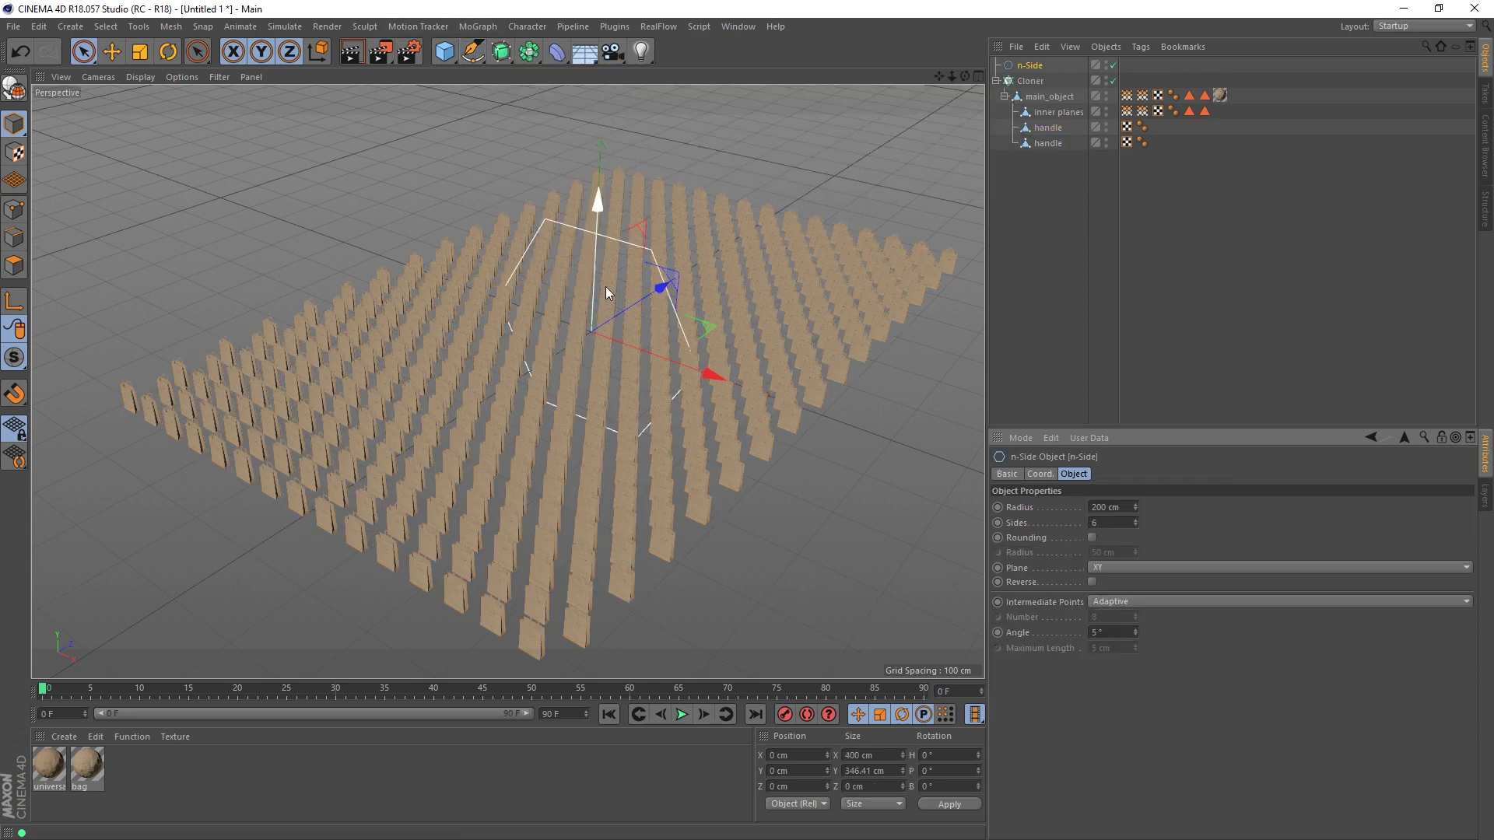
pyautogui.click(1122, 568)
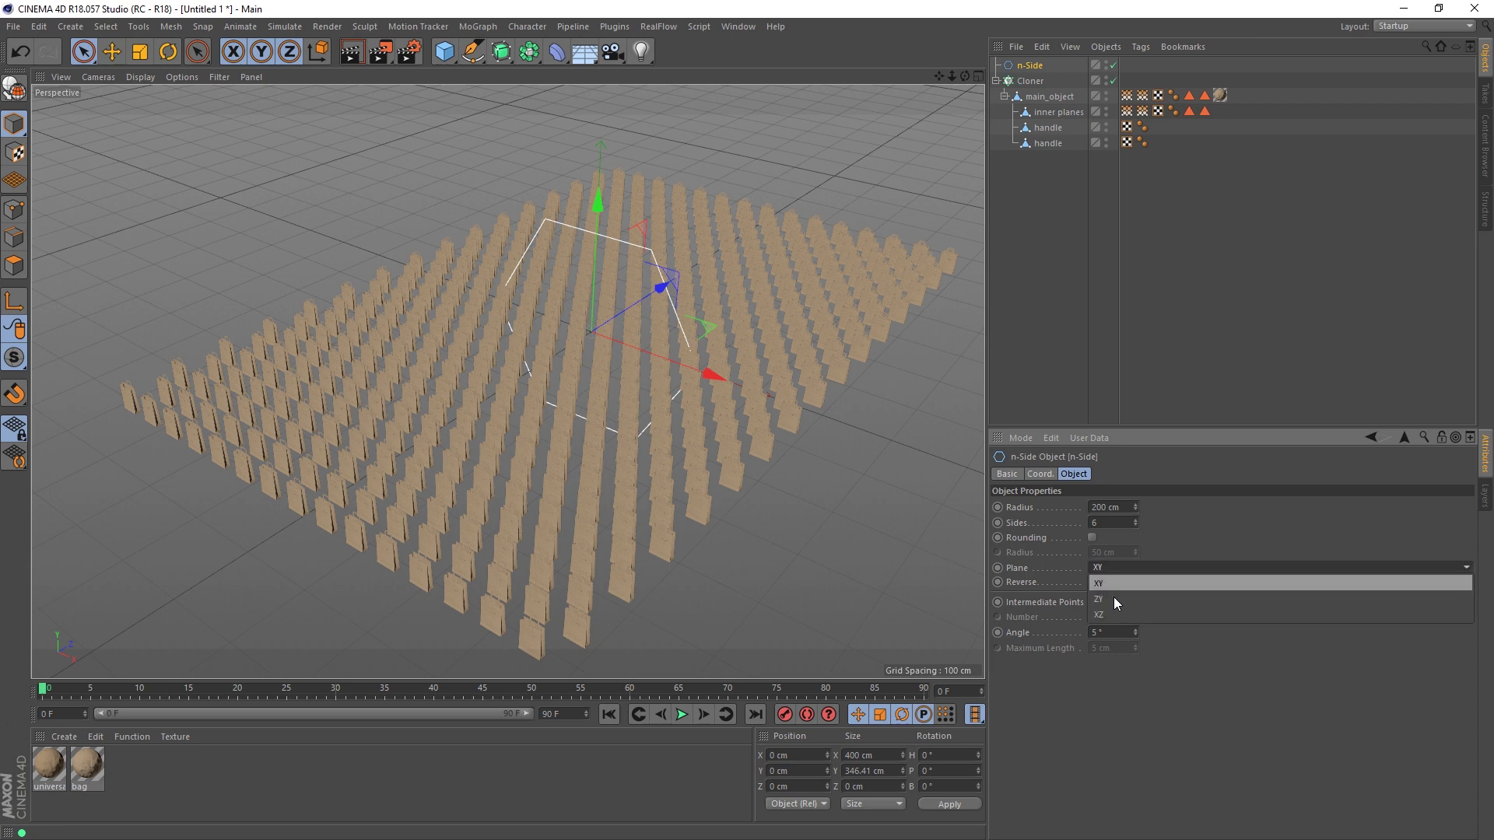
pyautogui.click(1104, 617)
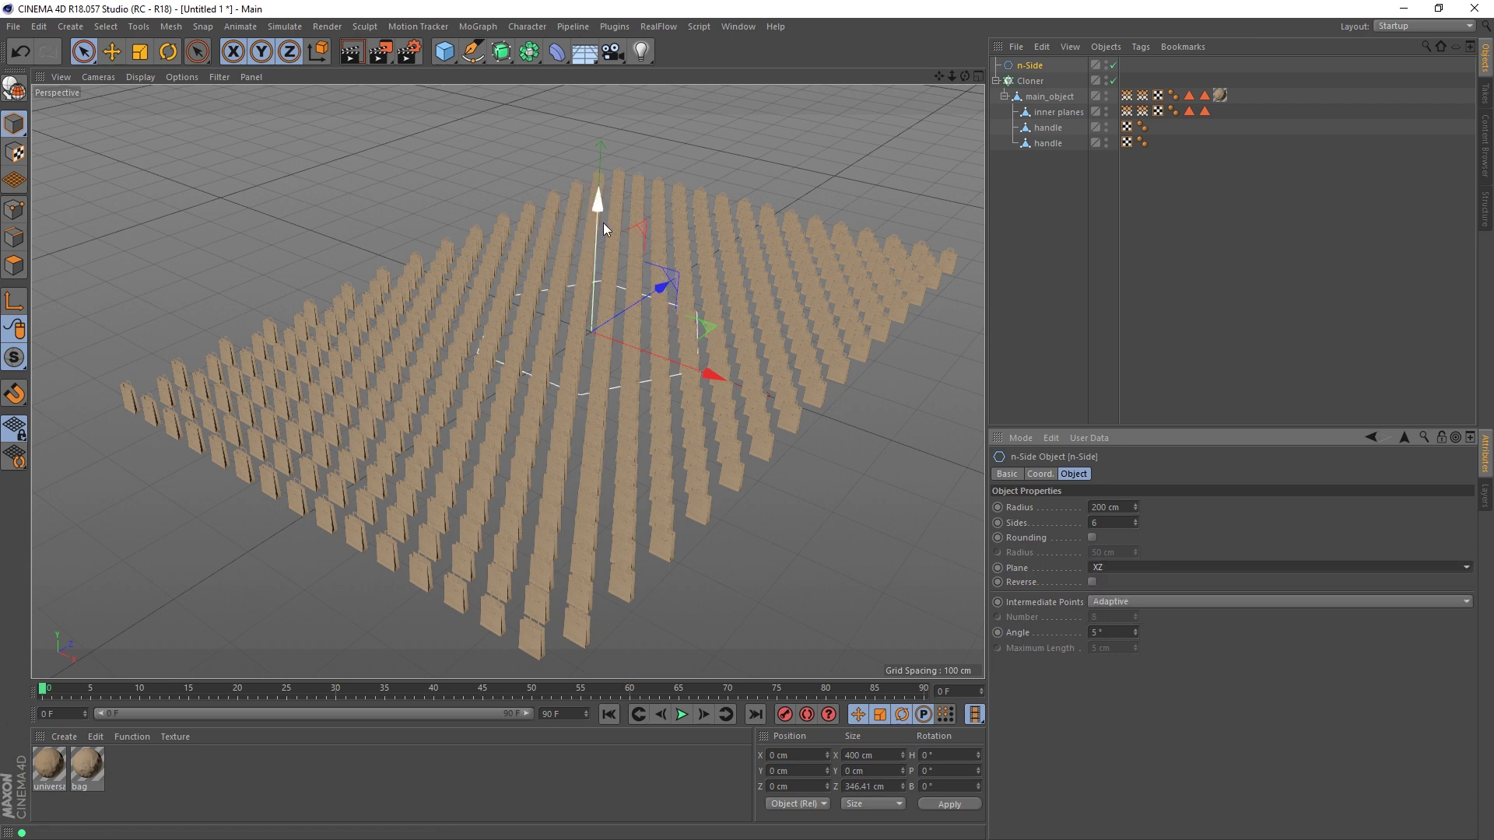
# Step: Scale the n-Side spline up to a radius of about 286 cm and raise it to about 66 cm in Y
pyautogui.moveTo(597, 204); pyautogui.dragTo(592, 139)
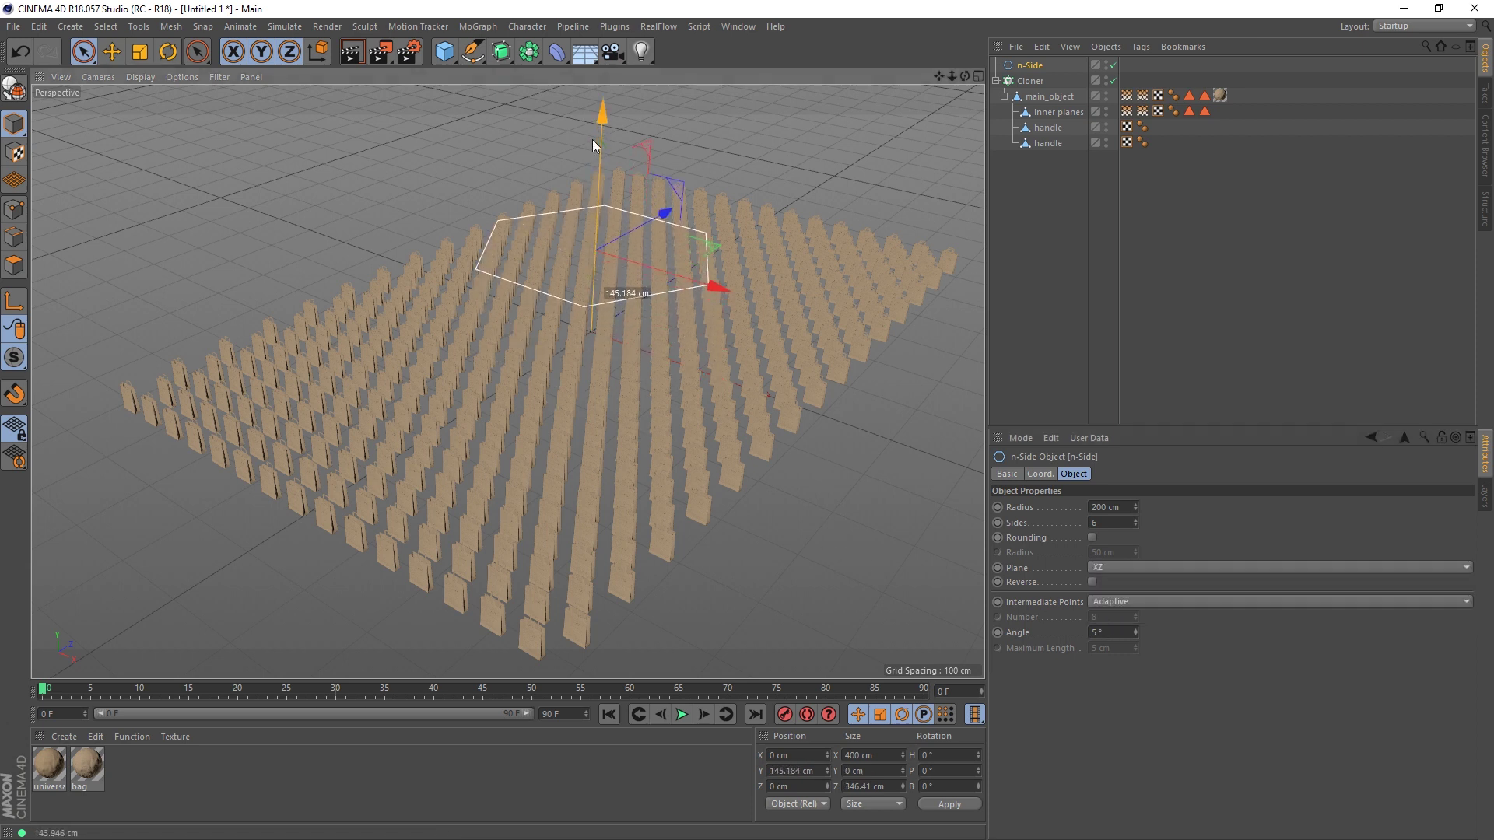
pyautogui.moveTo(675, 319)
pyautogui.keyDown('alt'); pyautogui.mouseDown()
pyautogui.moveTo(591, 408)
pyautogui.moveTo(677, 417)
pyautogui.moveTo(656, 343)
pyautogui.moveTo(444, 267)
pyautogui.mouseUp(); pyautogui.keyUp('alt')
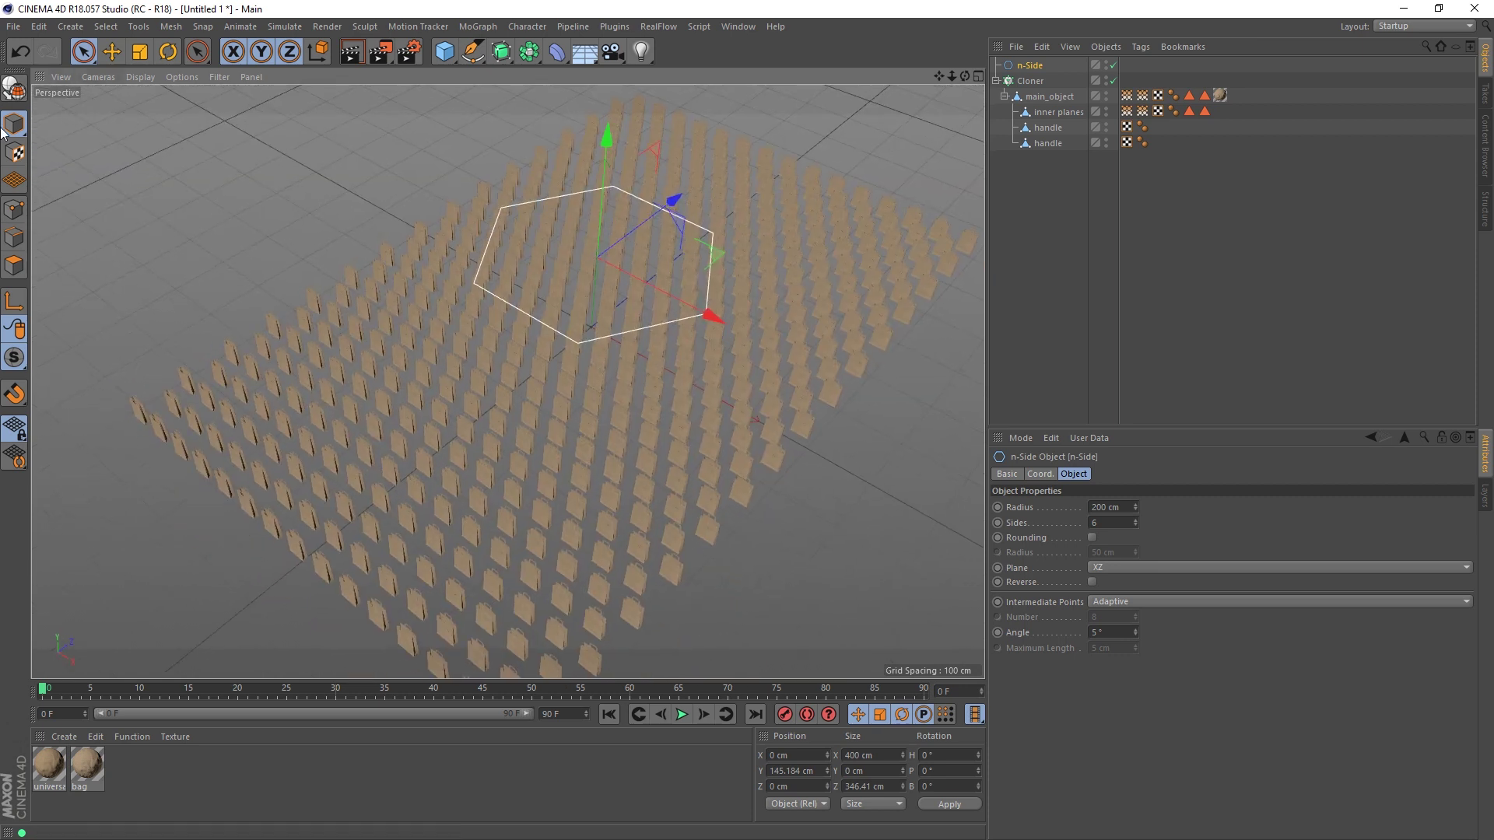
pyautogui.click(140, 53)
pyautogui.moveTo(266, 240); pyautogui.dragTo(522, 167)
pyautogui.moveTo(544, 368)
pyautogui.keyDown('alt'); pyautogui.mouseDown()
pyautogui.moveTo(608, 273)
pyautogui.moveTo(540, 334)
pyautogui.mouseUp(); pyautogui.keyUp('alt')
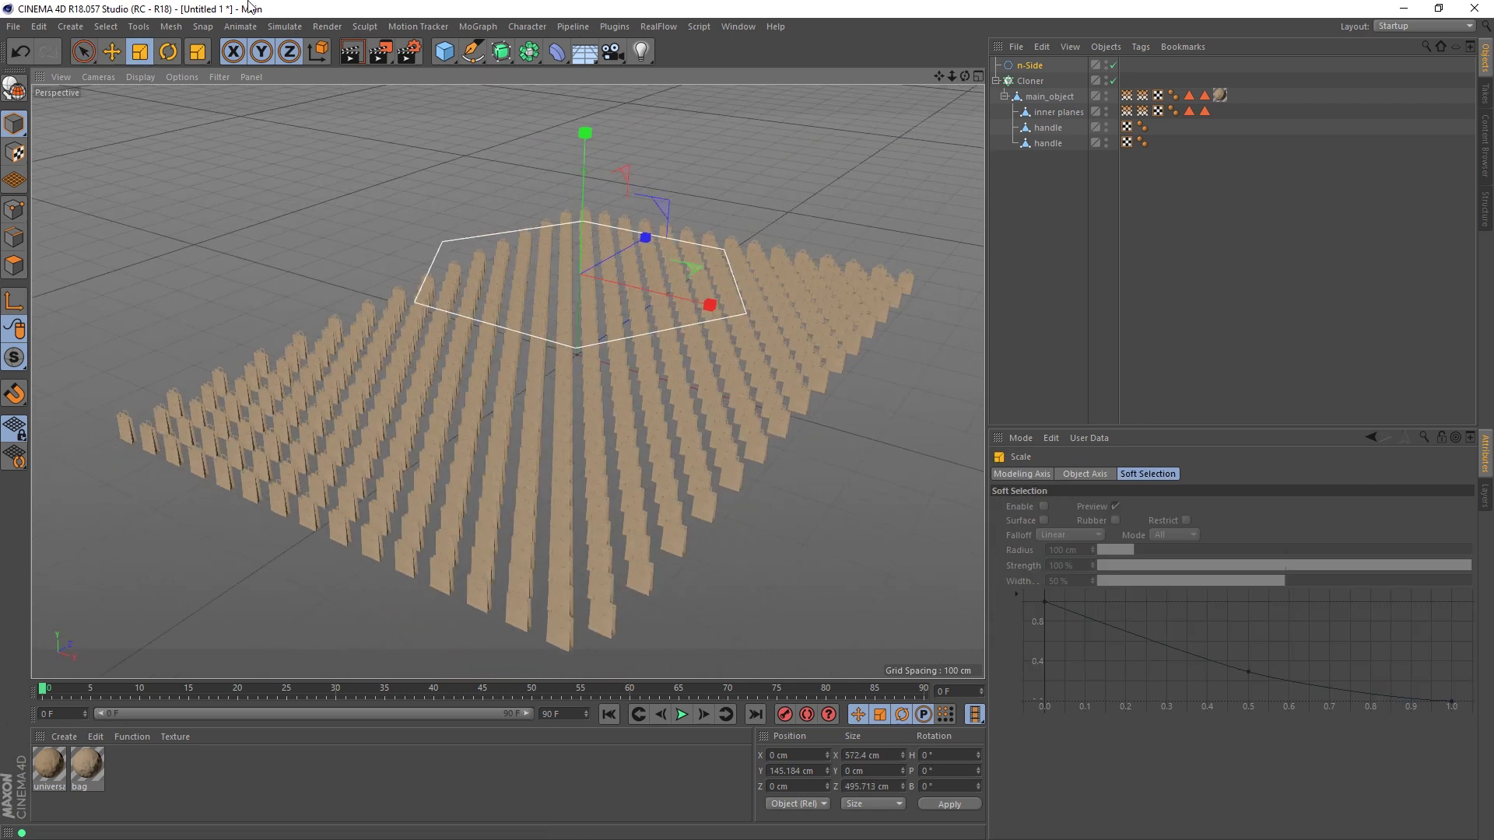
pyautogui.click(118, 58)
pyautogui.moveTo(585, 139)
pyautogui.mouseDown()
pyautogui.moveTo(568, 198)
pyautogui.moveTo(573, 185)
pyautogui.mouseUp()
# Step: Assign the n-Side spline as the Cloner's form spline so it bounds the honeycomb array
pyautogui.moveTo(633, 363)
pyautogui.keyDown('alt'); pyautogui.mouseDown()
pyautogui.moveTo(628, 335)
pyautogui.moveTo(579, 348)
pyautogui.moveTo(595, 327)
pyautogui.moveTo(576, 350)
pyautogui.mouseUp(); pyautogui.keyUp('alt')
pyautogui.click(1031, 81)
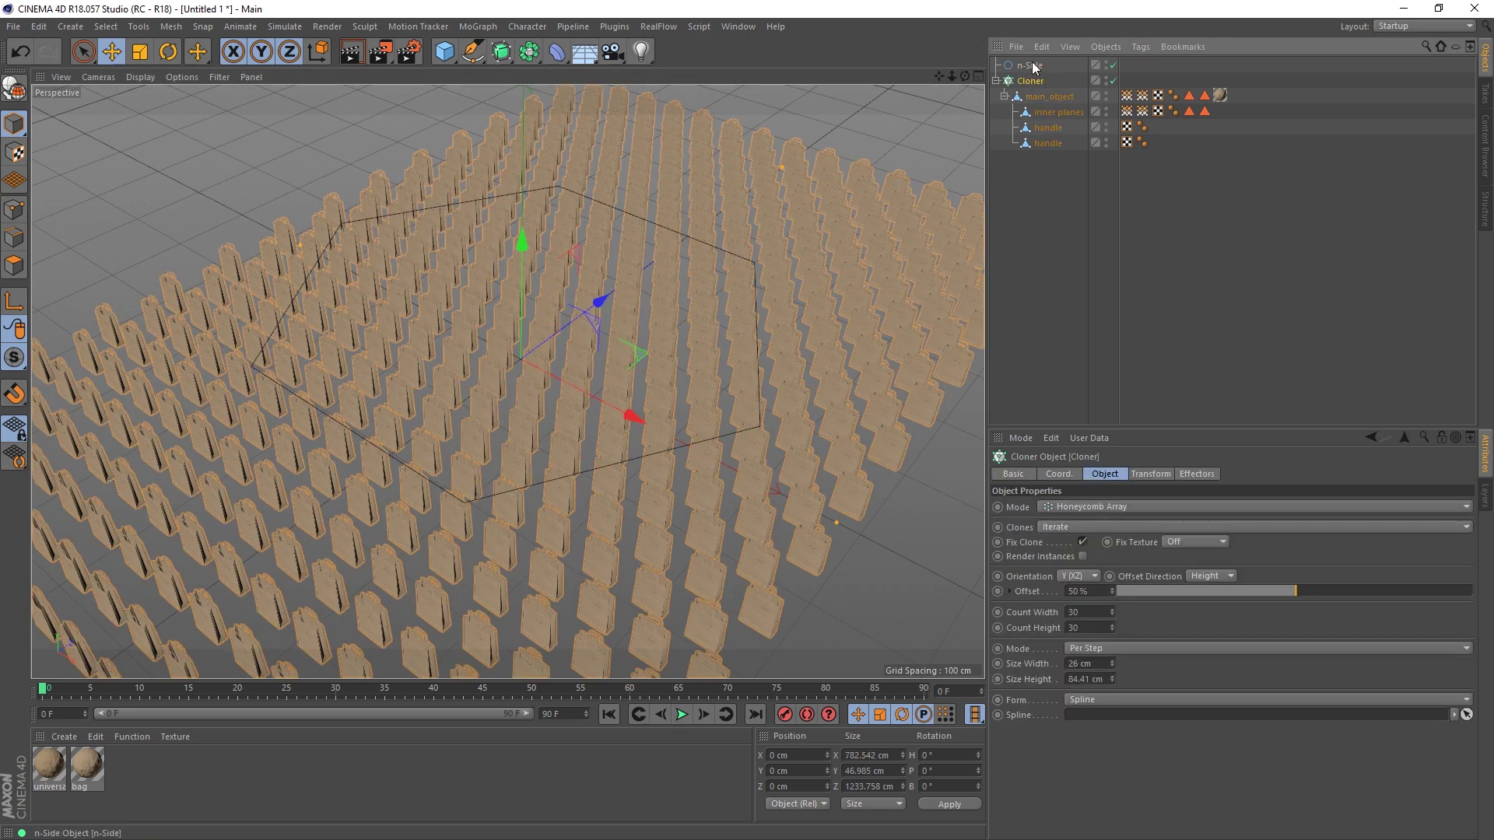
pyautogui.moveTo(1032, 65); pyautogui.dragTo(1108, 613)
pyautogui.click(512, 338)
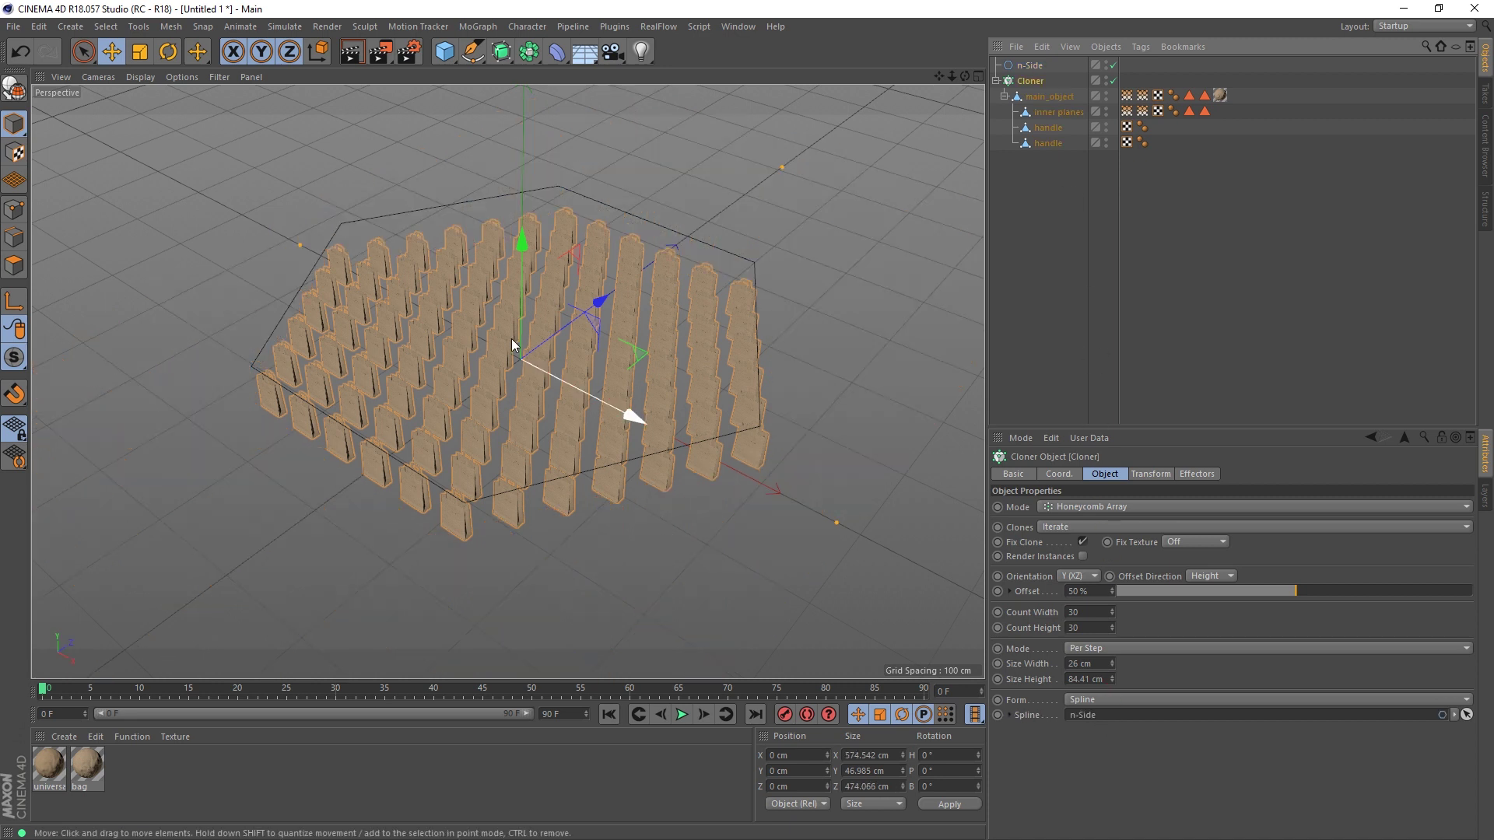
# Step: Try moving the n-Side spline along its Z axis and undo the move
pyautogui.keyDown('alt'); pyautogui.moveTo(511, 339); pyautogui.dragTo(475, 422); pyautogui.keyUp('alt')
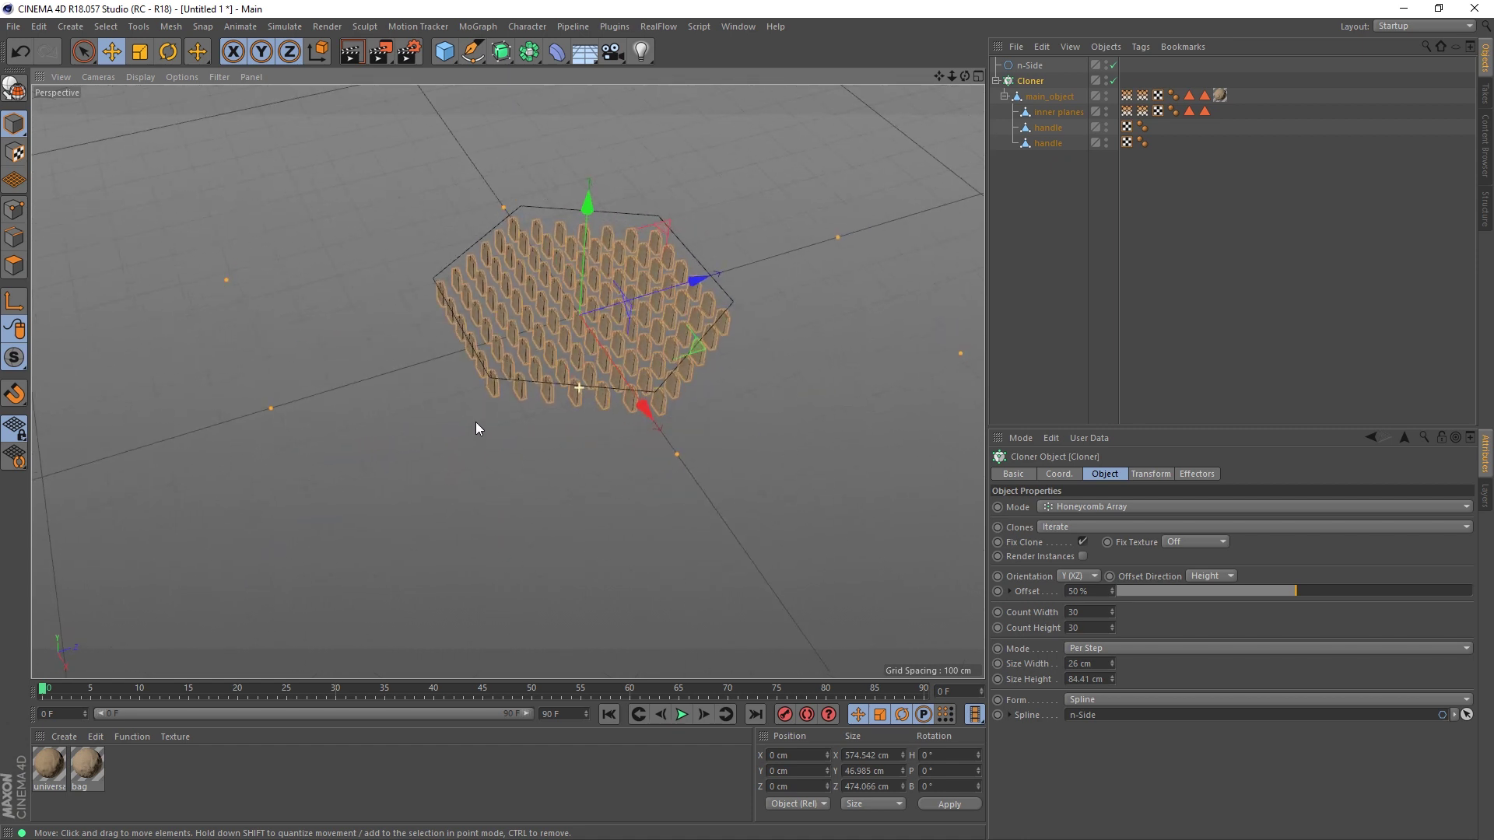
pyautogui.keyDown('alt'); pyautogui.moveTo(633, 313); pyautogui.dragTo(660, 301); pyautogui.keyUp('alt')
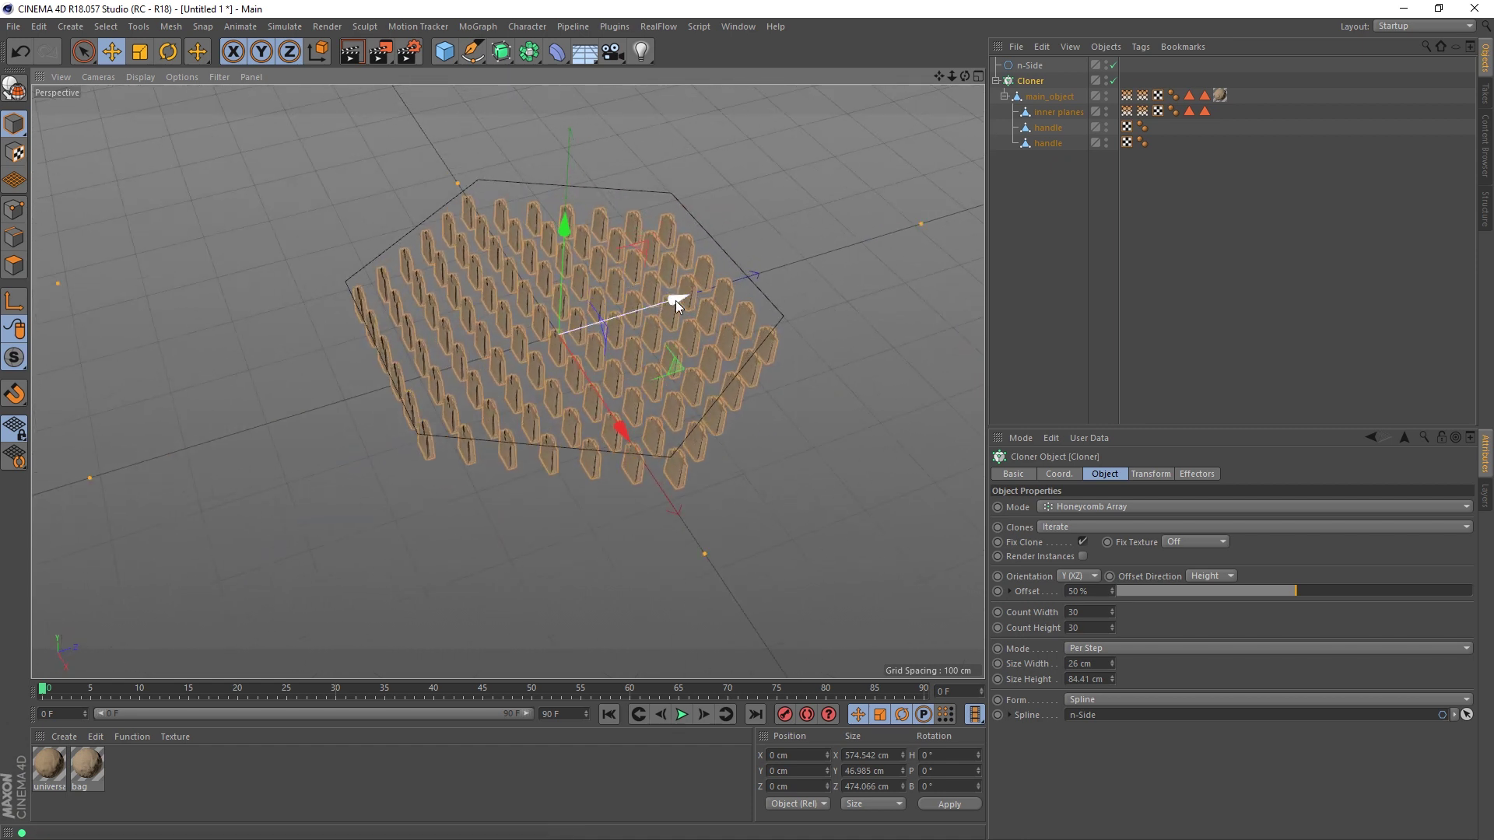
pyautogui.click(1029, 65)
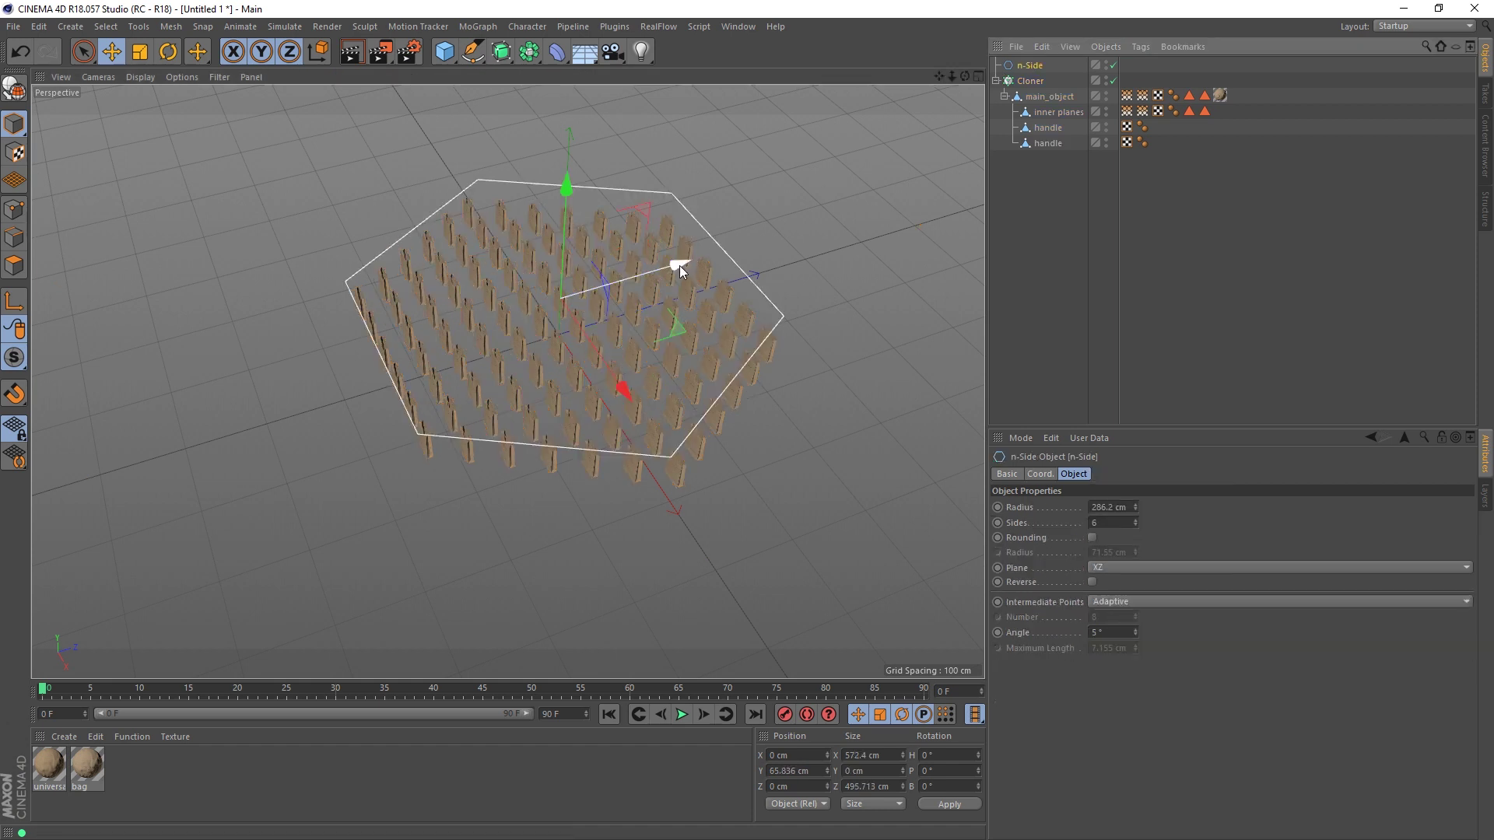
pyautogui.moveTo(684, 261)
pyautogui.mouseDown()
pyautogui.moveTo(597, 313)
pyautogui.moveTo(433, 361)
pyautogui.moveTo(856, 271)
pyautogui.moveTo(622, 330)
pyautogui.moveTo(601, 352)
pyautogui.moveTo(601, 305)
pyautogui.moveTo(589, 311)
pyautogui.moveTo(604, 284)
pyautogui.moveTo(507, 343)
pyautogui.moveTo(507, 310)
pyautogui.moveTo(511, 335)
pyautogui.mouseUp()
pyautogui.hotkey('ctrl', 'z')
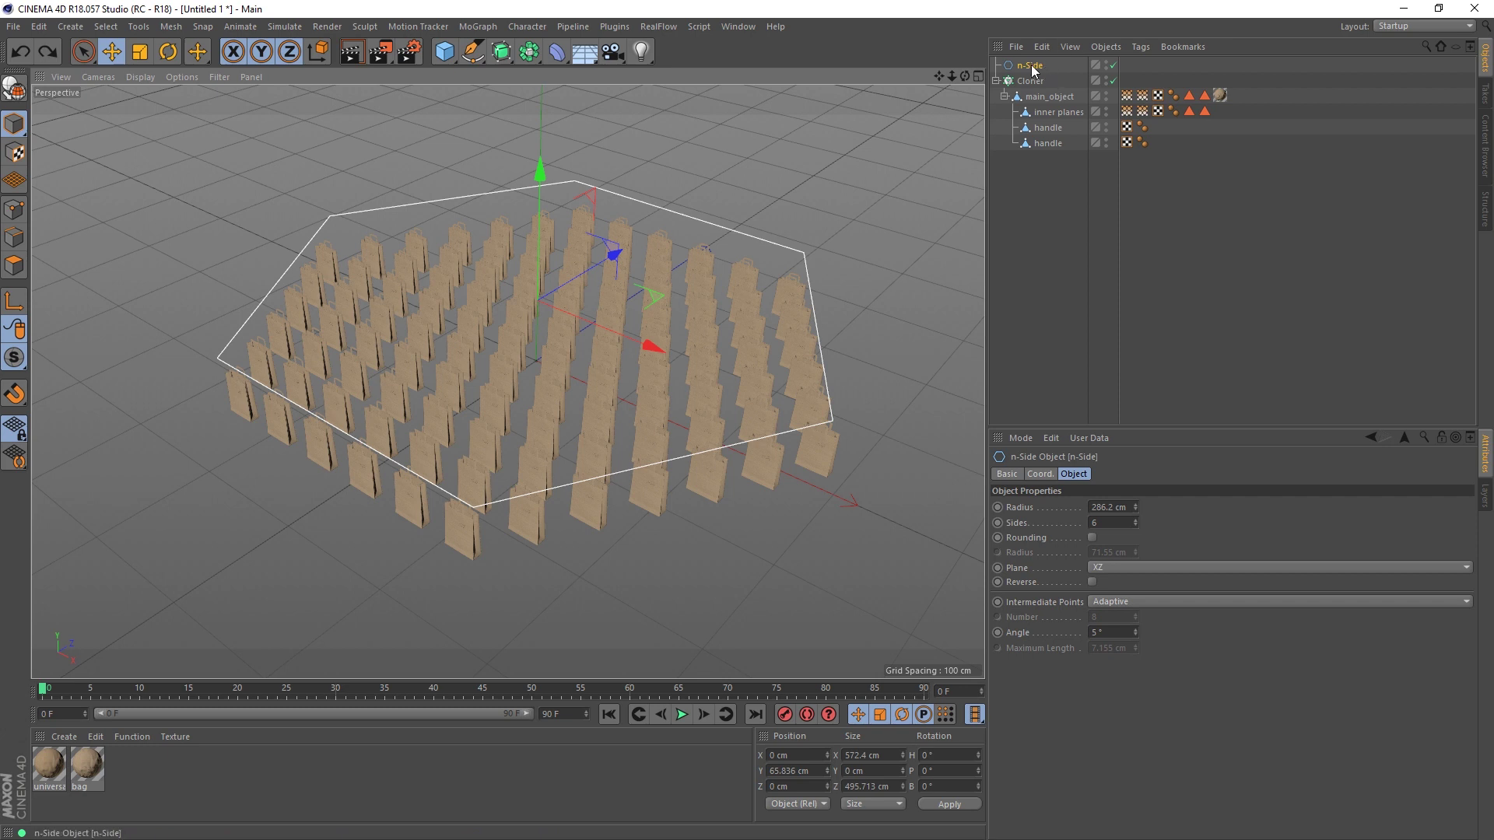
# Step: Convert the parametric n-Side into an editable spline
pyautogui.click(12, 97)
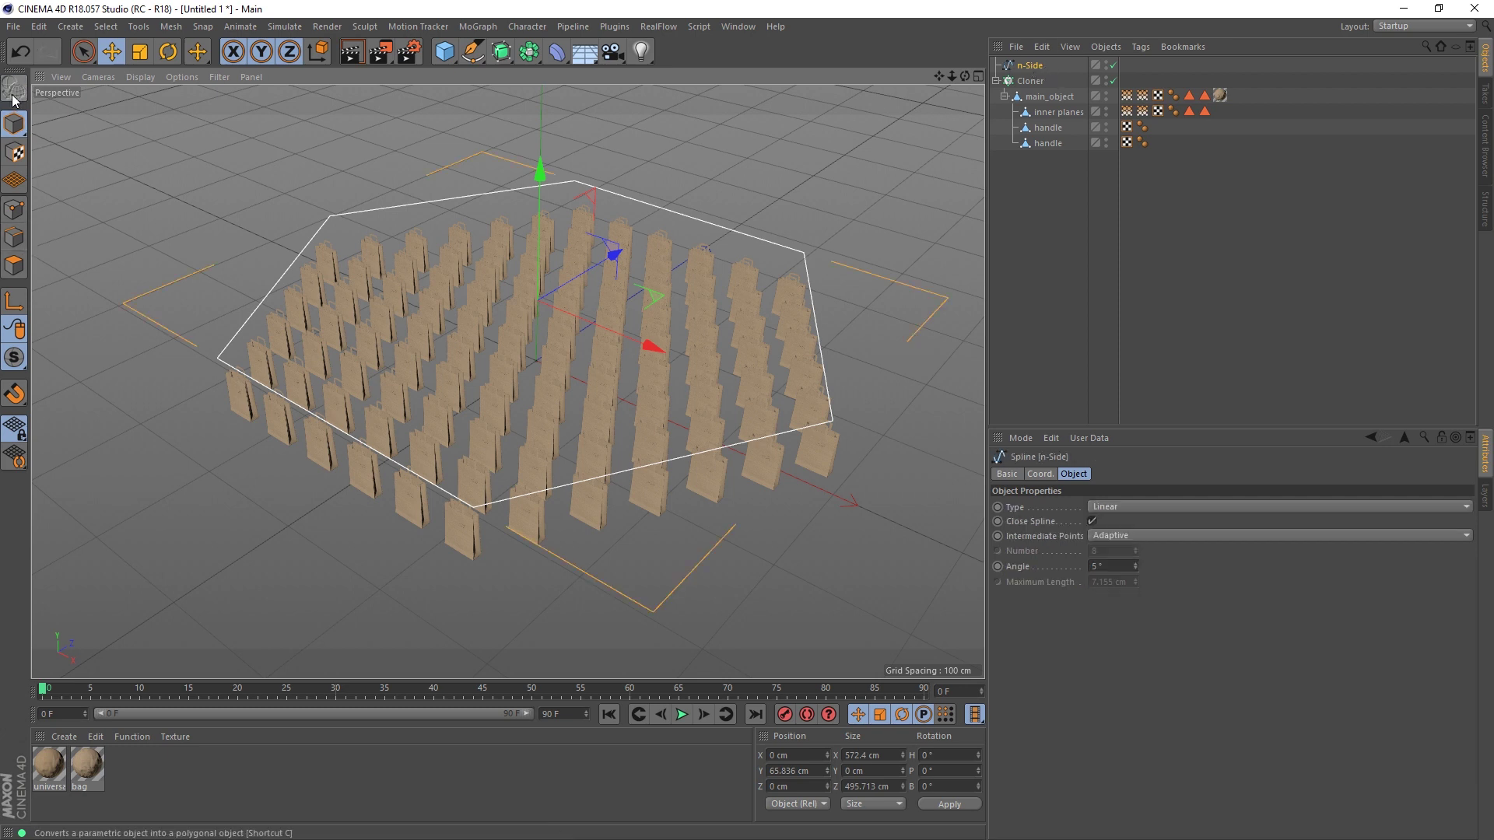
# Step: Switch to point editing with Live Selection and select the two adjacent points on the n-Side spline's front-right edge
pyautogui.click(14, 209)
pyautogui.click(78, 54)
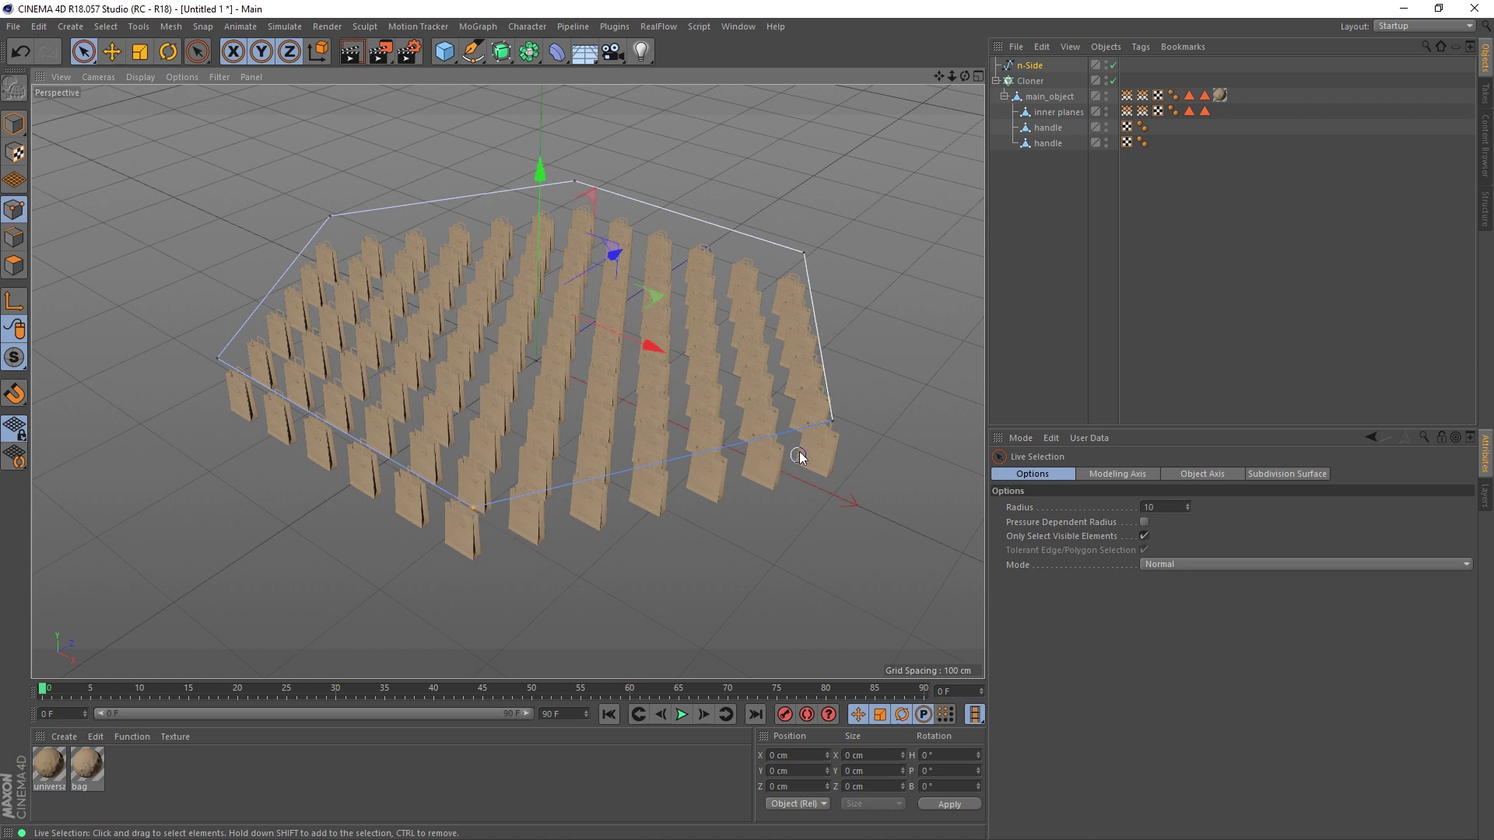
pyautogui.click(836, 421)
# Step: Try moving the two selected front-right points outward in the XZ plane and undo the move
pyautogui.scroll(-3, 558, 403)
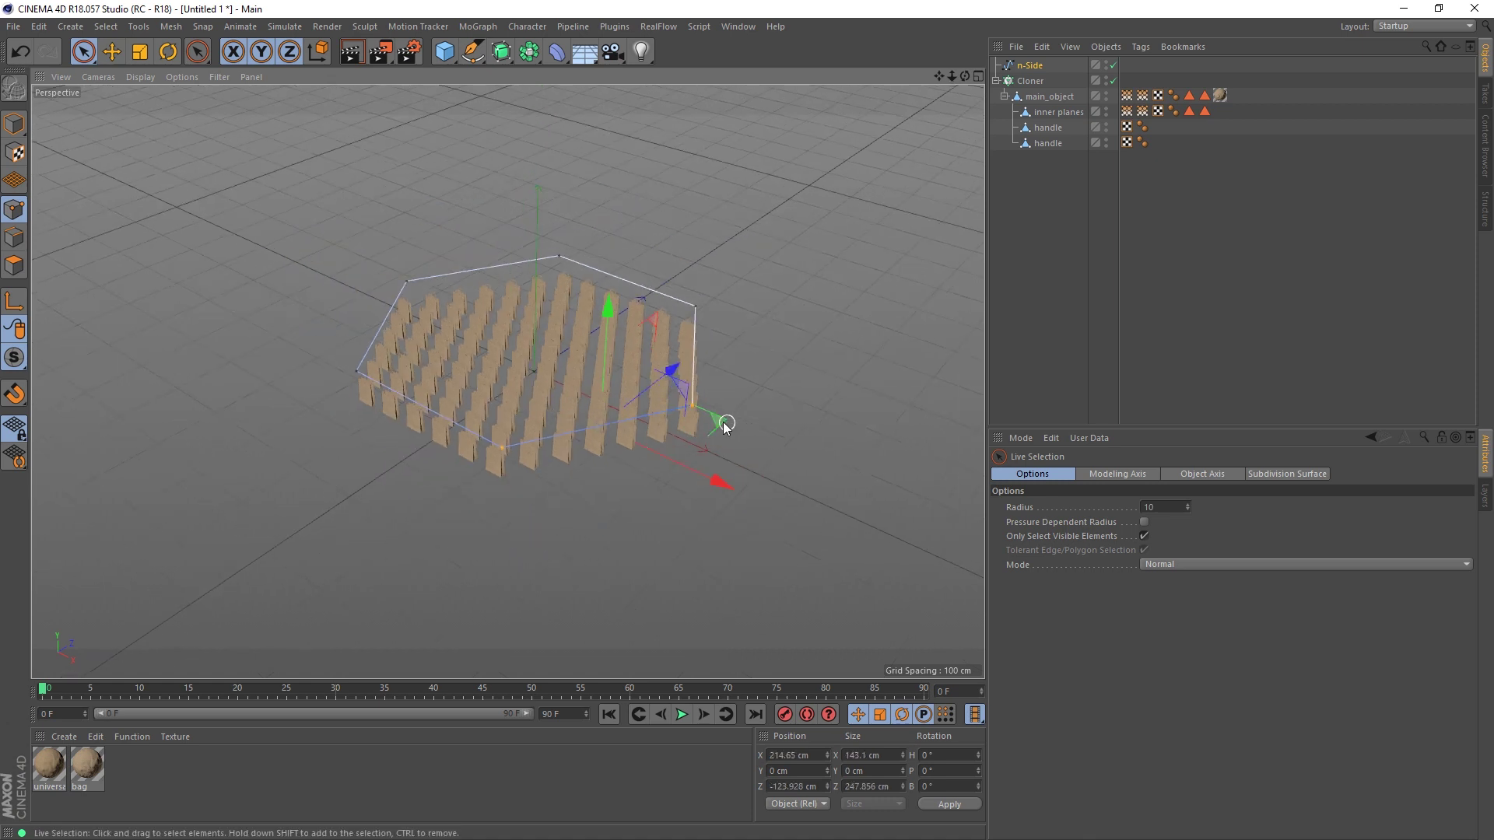
pyautogui.moveTo(721, 420)
pyautogui.mouseDown()
pyautogui.moveTo(836, 580)
pyautogui.moveTo(500, 534)
pyautogui.moveTo(424, 477)
pyautogui.moveTo(750, 423)
pyautogui.moveTo(597, 311)
pyautogui.moveTo(786, 460)
pyautogui.moveTo(946, 446)
pyautogui.moveTo(643, 595)
pyautogui.moveTo(579, 449)
pyautogui.moveTo(817, 561)
pyautogui.mouseUp()
pyautogui.hotkey('ctrl', 'z')
# Step: Move the spline's two left-hand points to about X -208, Z -170 cm and its two rear points to about X -29, Z 277 cm
pyautogui.scroll(5, 565, 358)
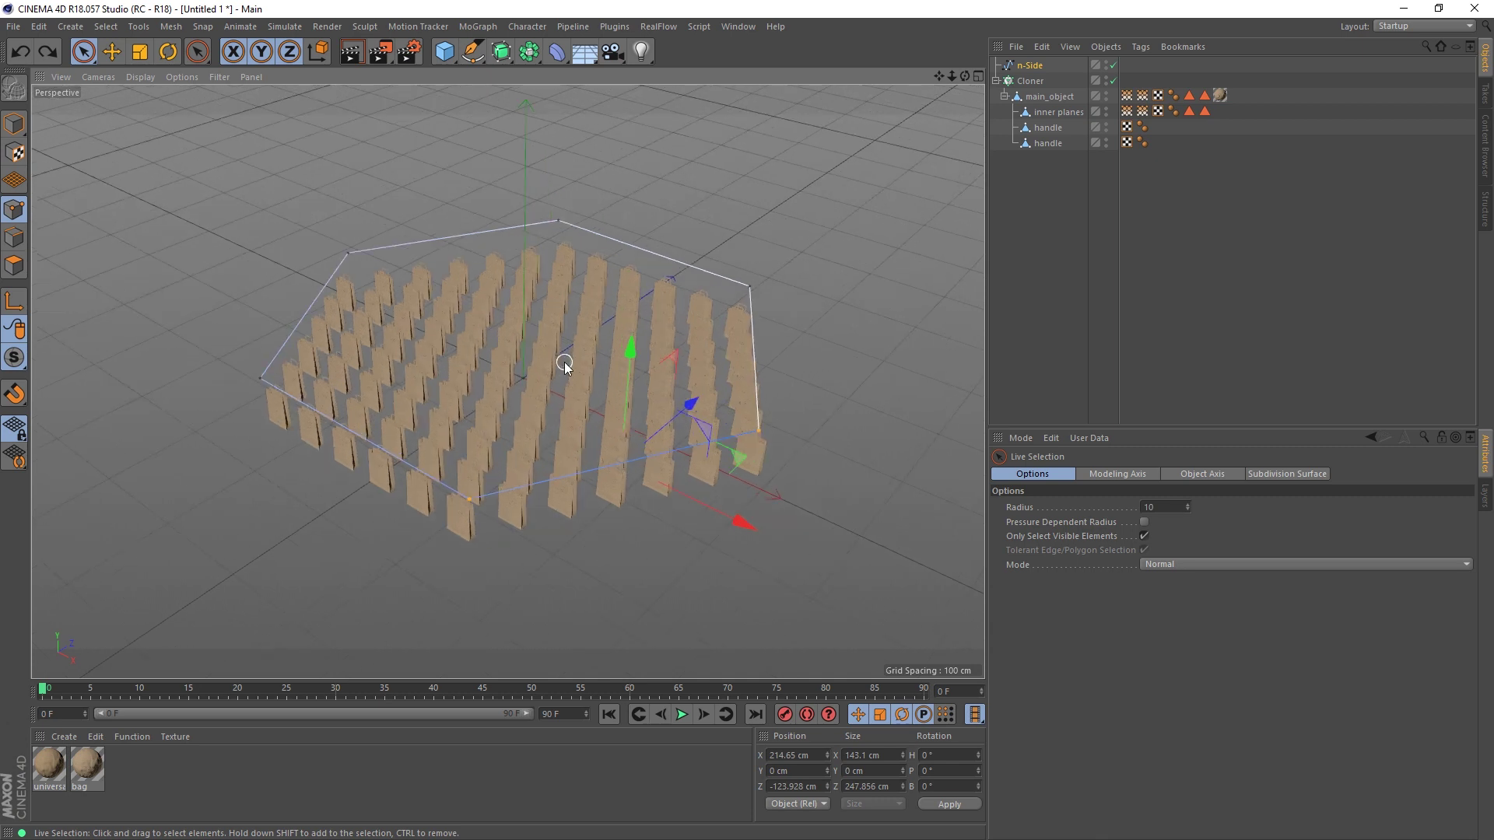
pyautogui.scroll(3, 564, 396)
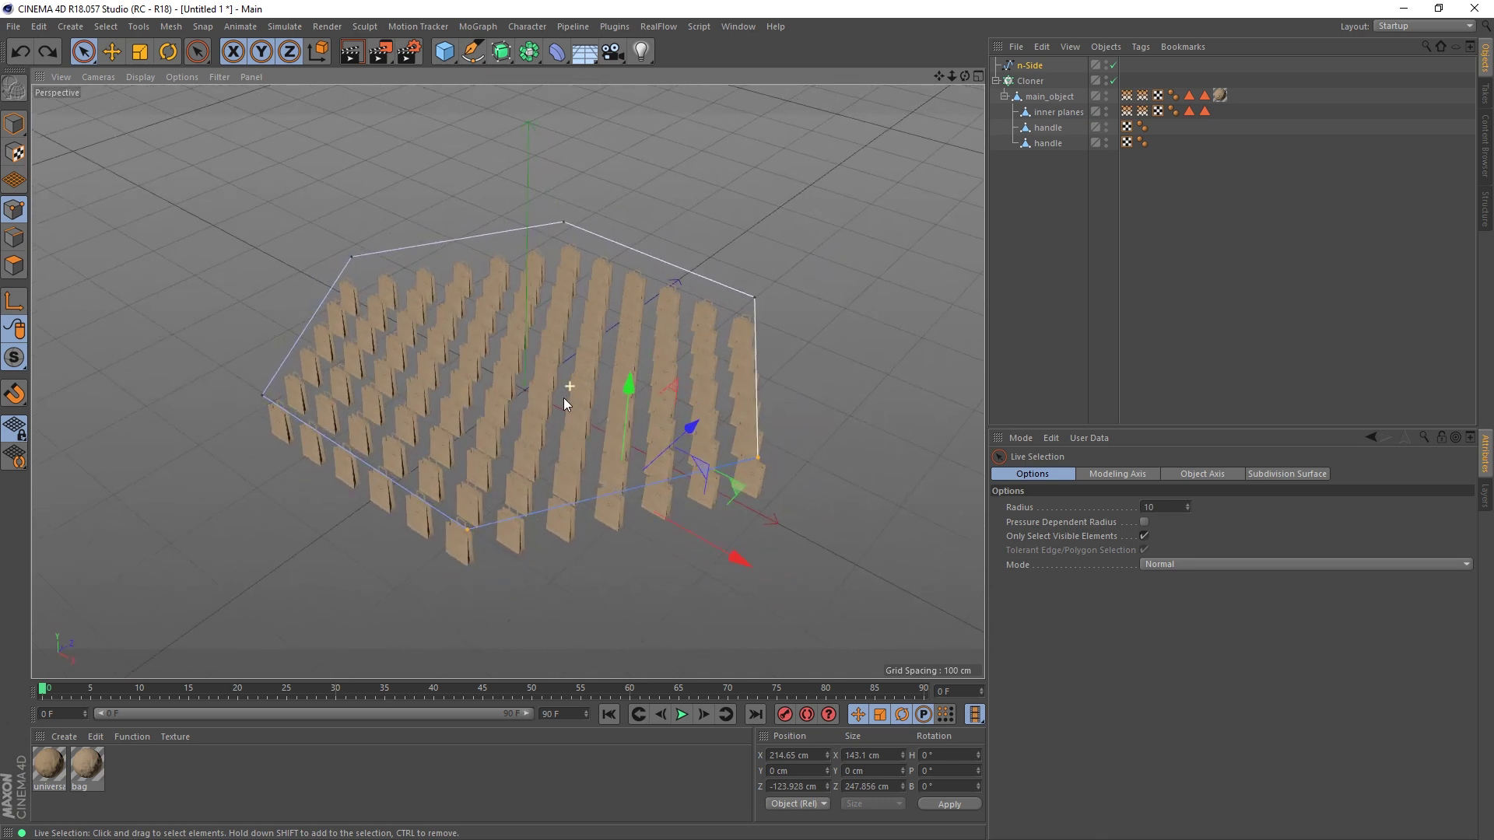
pyautogui.moveTo(558, 392)
pyautogui.keyDown('alt'); pyautogui.mouseDown()
pyautogui.moveTo(539, 372)
pyautogui.moveTo(553, 383)
pyautogui.moveTo(524, 386)
pyautogui.mouseUp(); pyautogui.keyUp('alt')
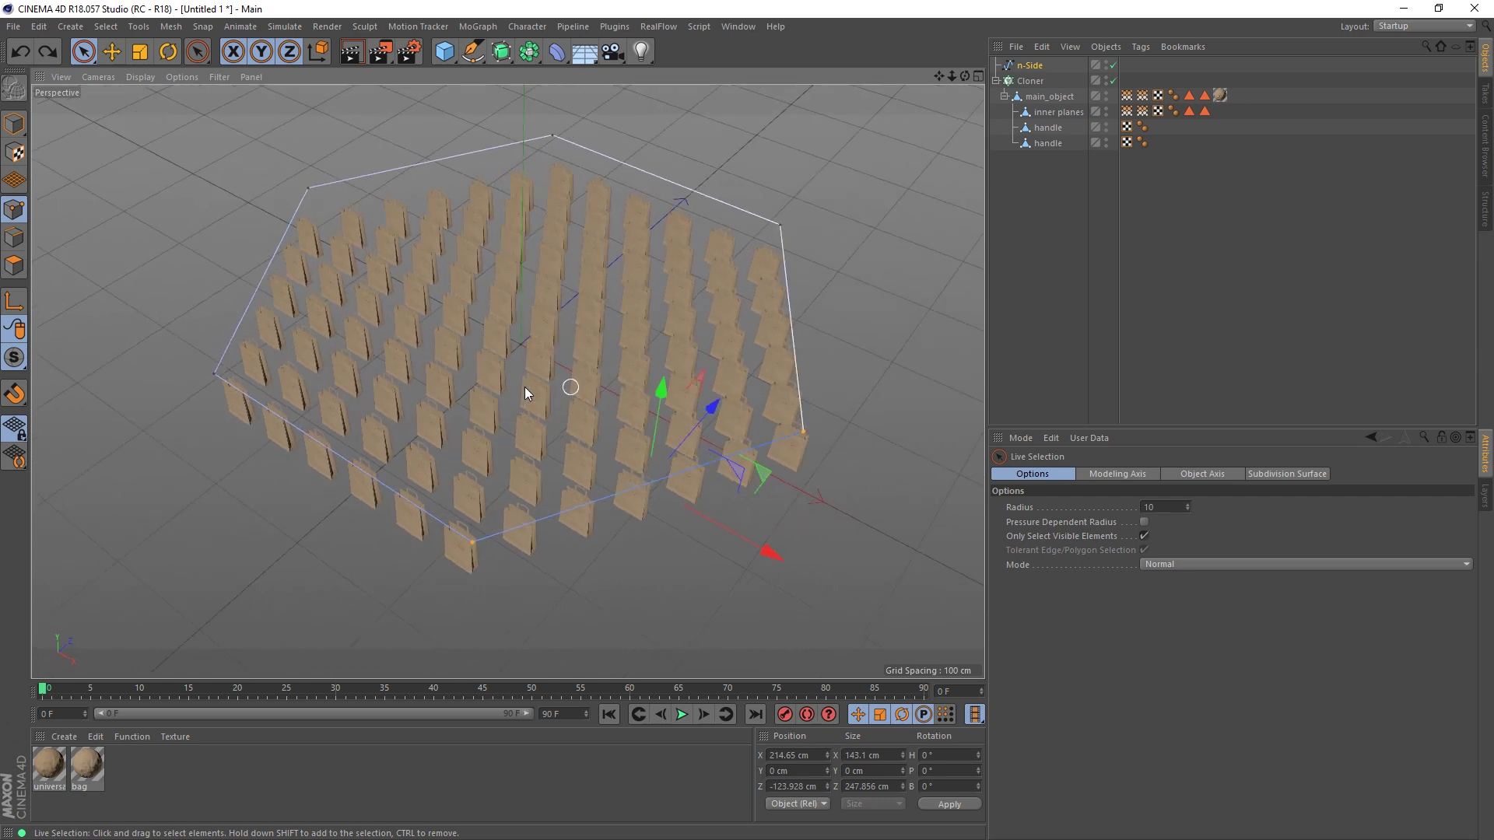
pyautogui.keyDown('shift'); pyautogui.click(310, 184); pyautogui.keyUp('shift')
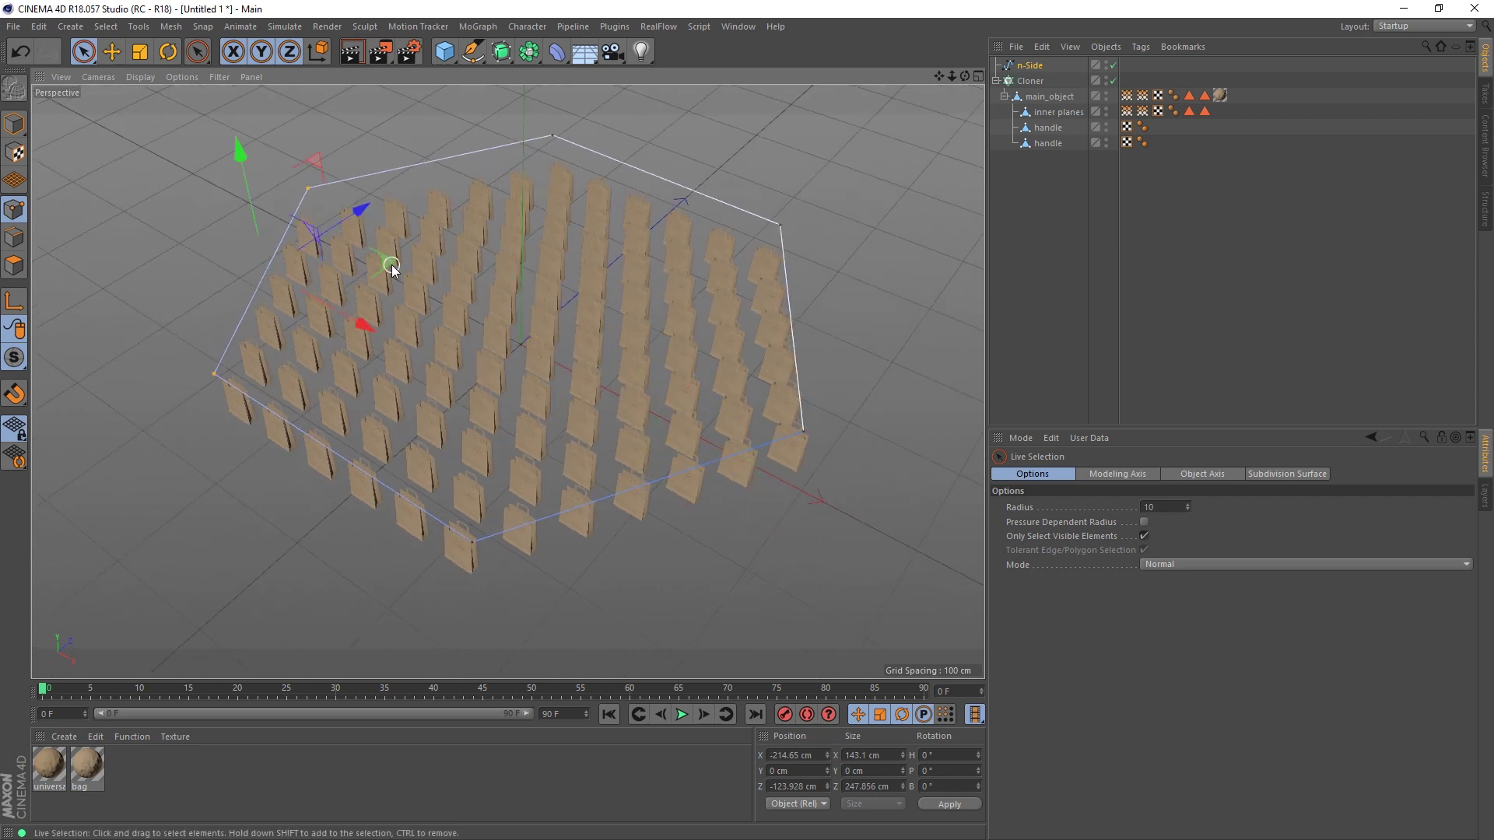
pyautogui.moveTo(266, 270)
pyautogui.mouseDown()
pyautogui.moveTo(467, 300)
pyautogui.moveTo(787, 307)
pyautogui.moveTo(610, 300)
pyautogui.moveTo(207, 236)
pyautogui.moveTo(368, 292)
pyautogui.moveTo(561, 315)
pyautogui.moveTo(371, 293)
pyautogui.moveTo(386, 291)
pyautogui.mouseUp()
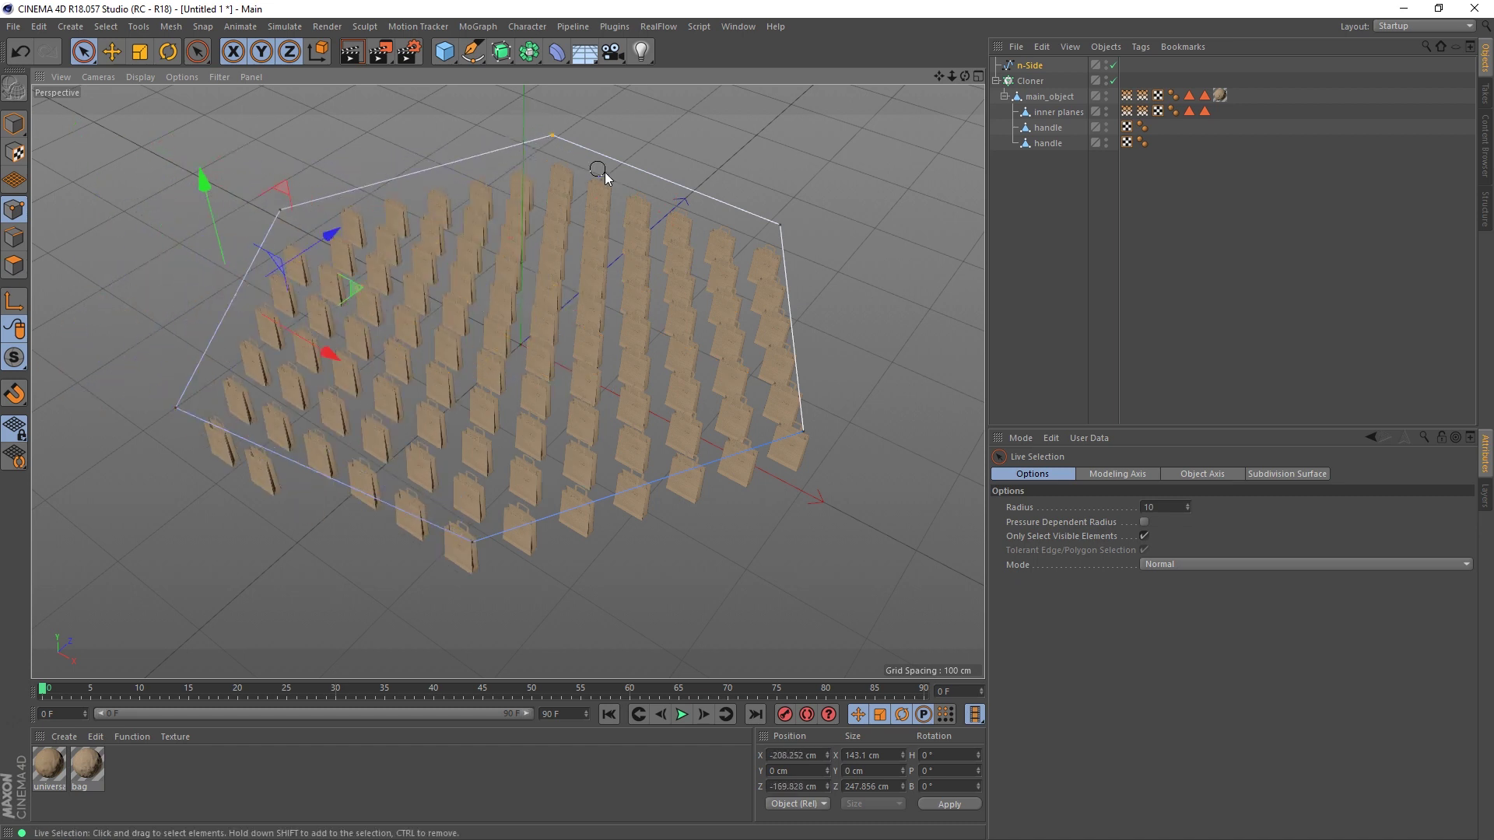
pyautogui.click(782, 228)
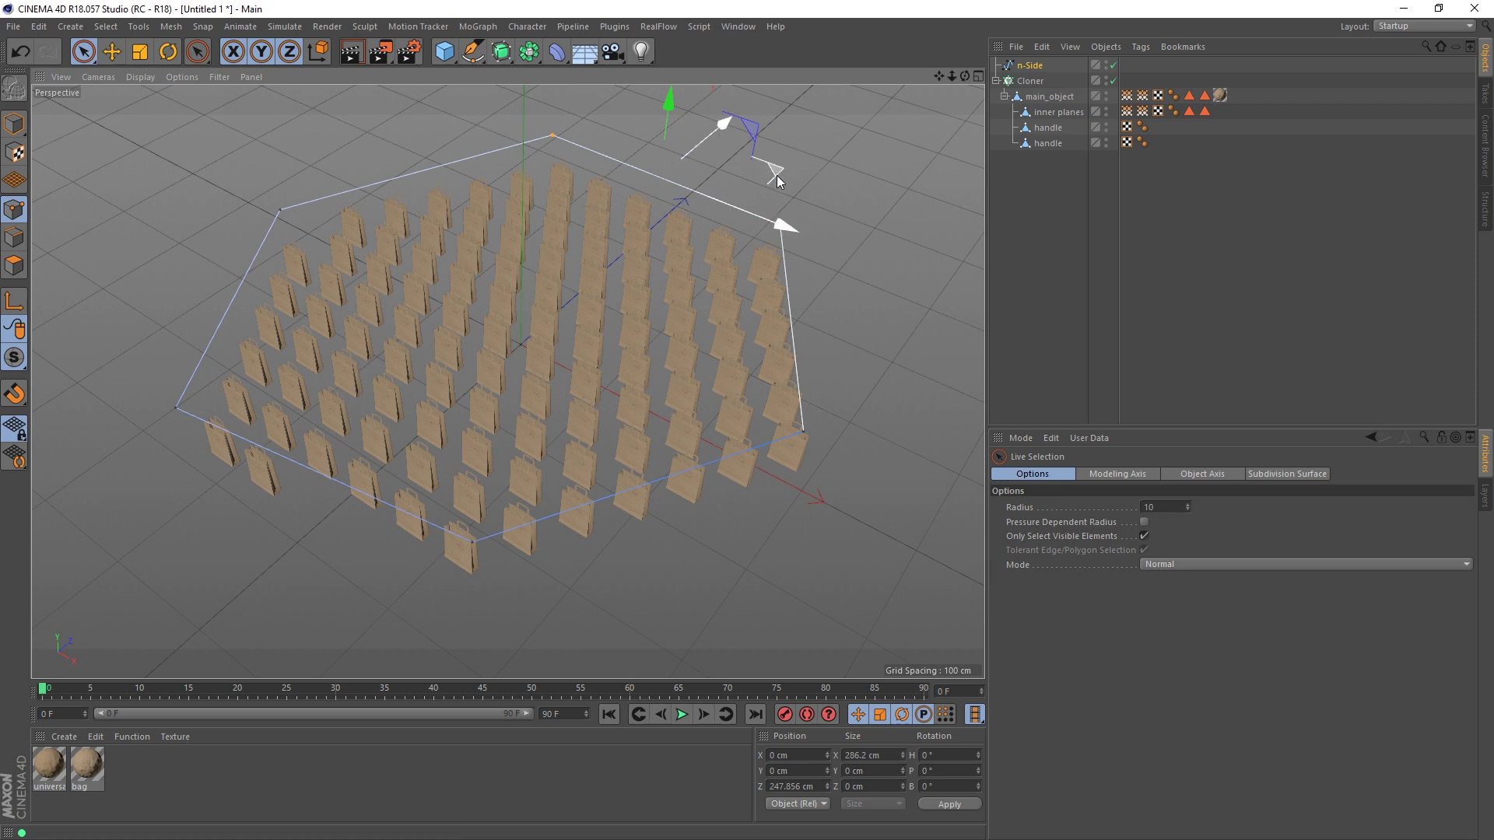
pyautogui.moveTo(777, 177)
pyautogui.mouseDown()
pyautogui.moveTo(647, 307)
pyautogui.moveTo(778, 177)
pyautogui.moveTo(771, 154)
pyautogui.mouseUp()
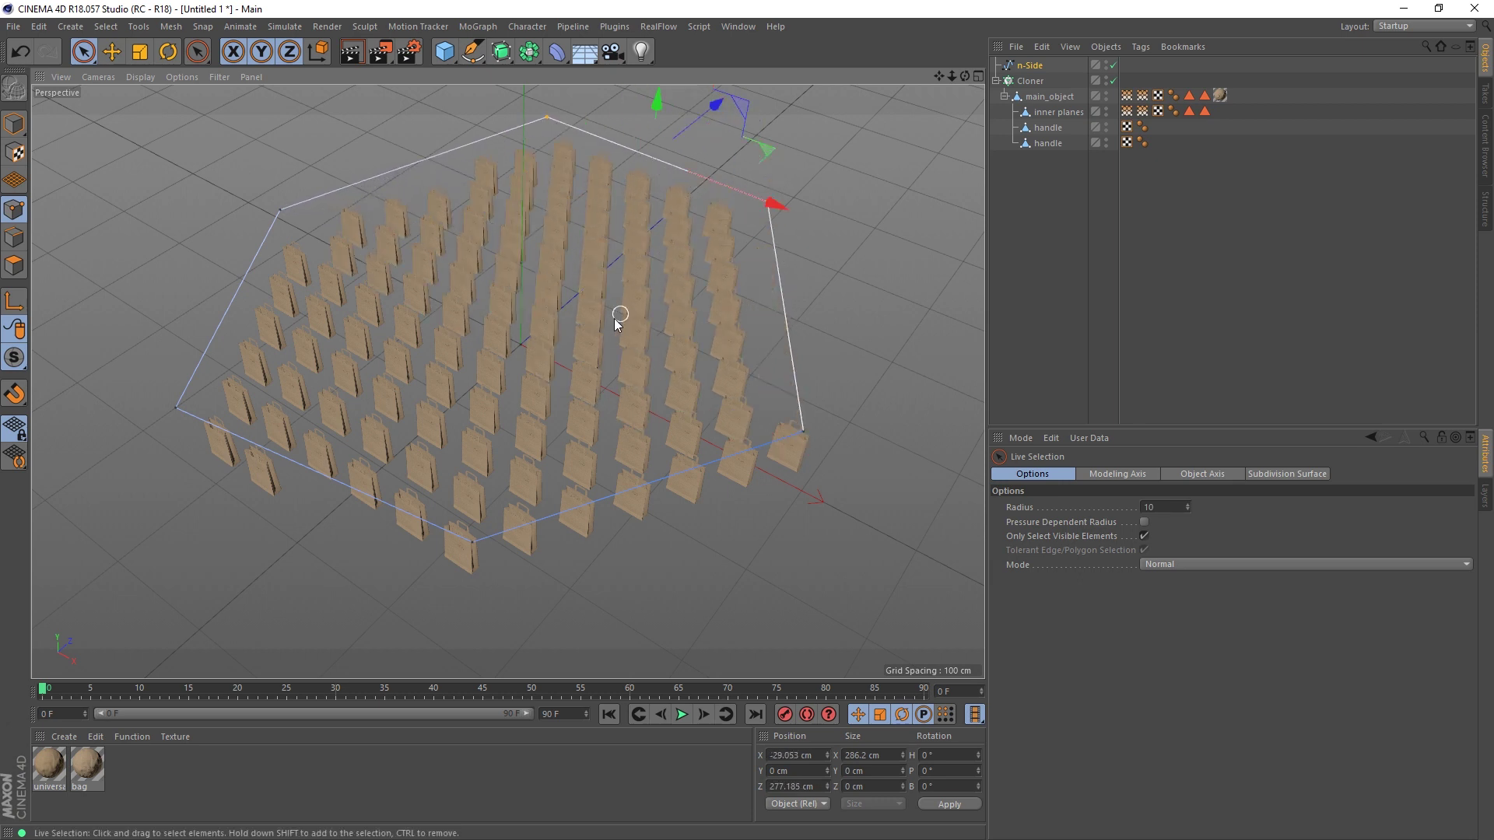
# Step: Scale all points of the n-Side spline uniformly to about 1097 cm in X and 1107 cm in Z
pyautogui.scroll(-5, 617, 321)
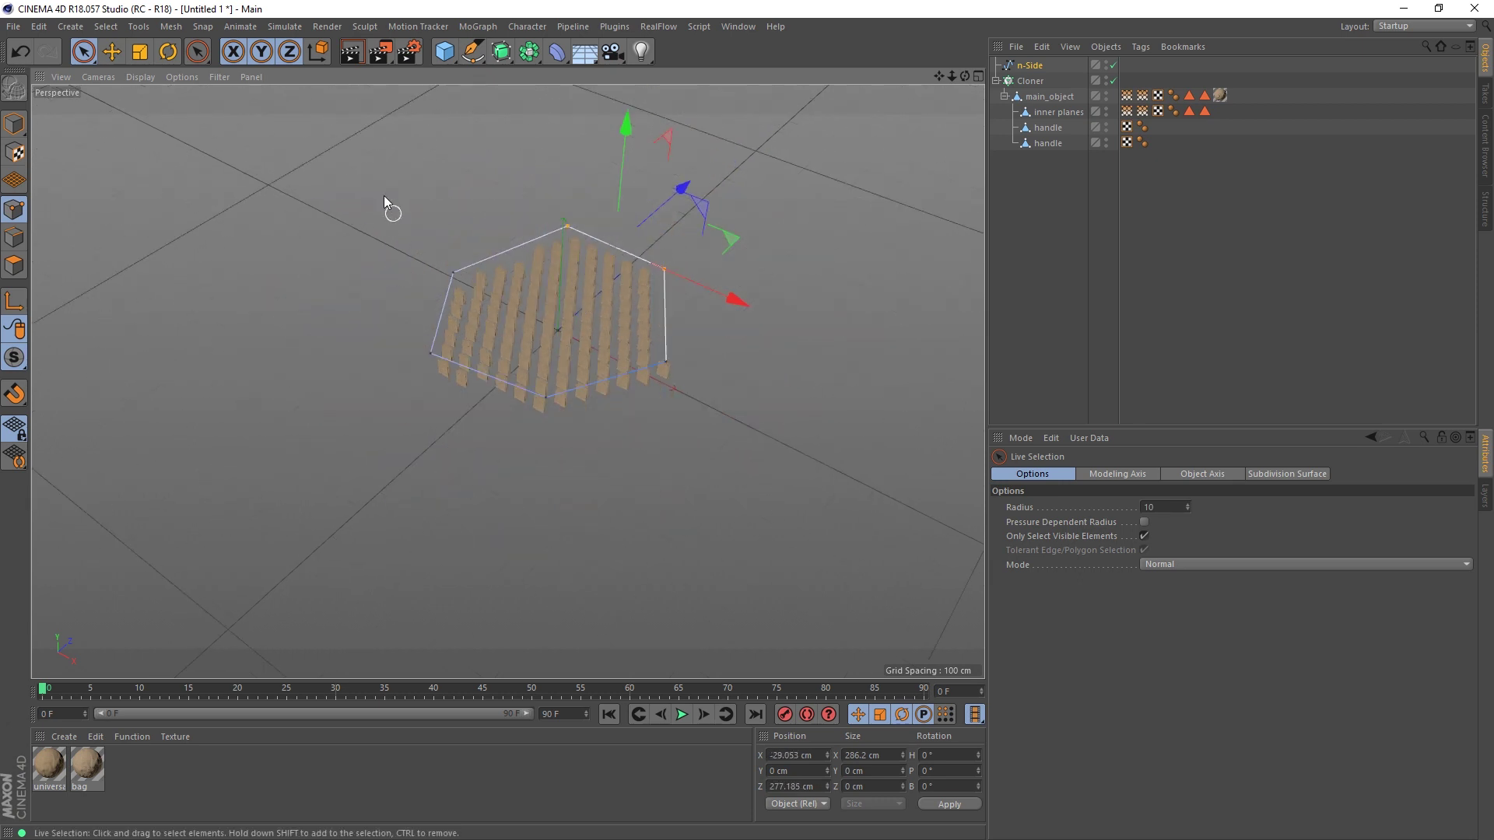
pyautogui.click(141, 52)
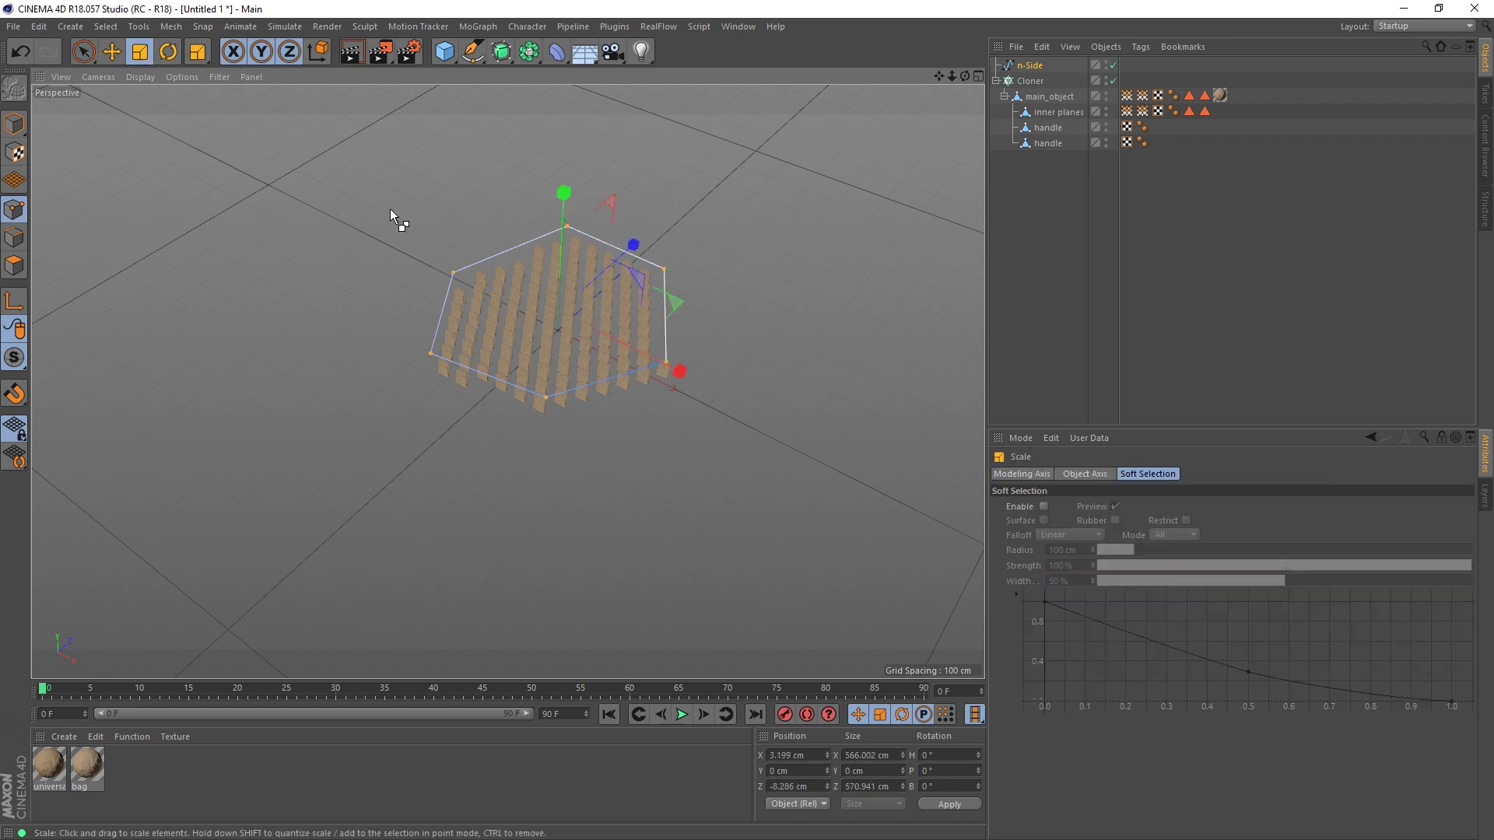
pyautogui.moveTo(607, 195); pyautogui.dragTo(725, 126)
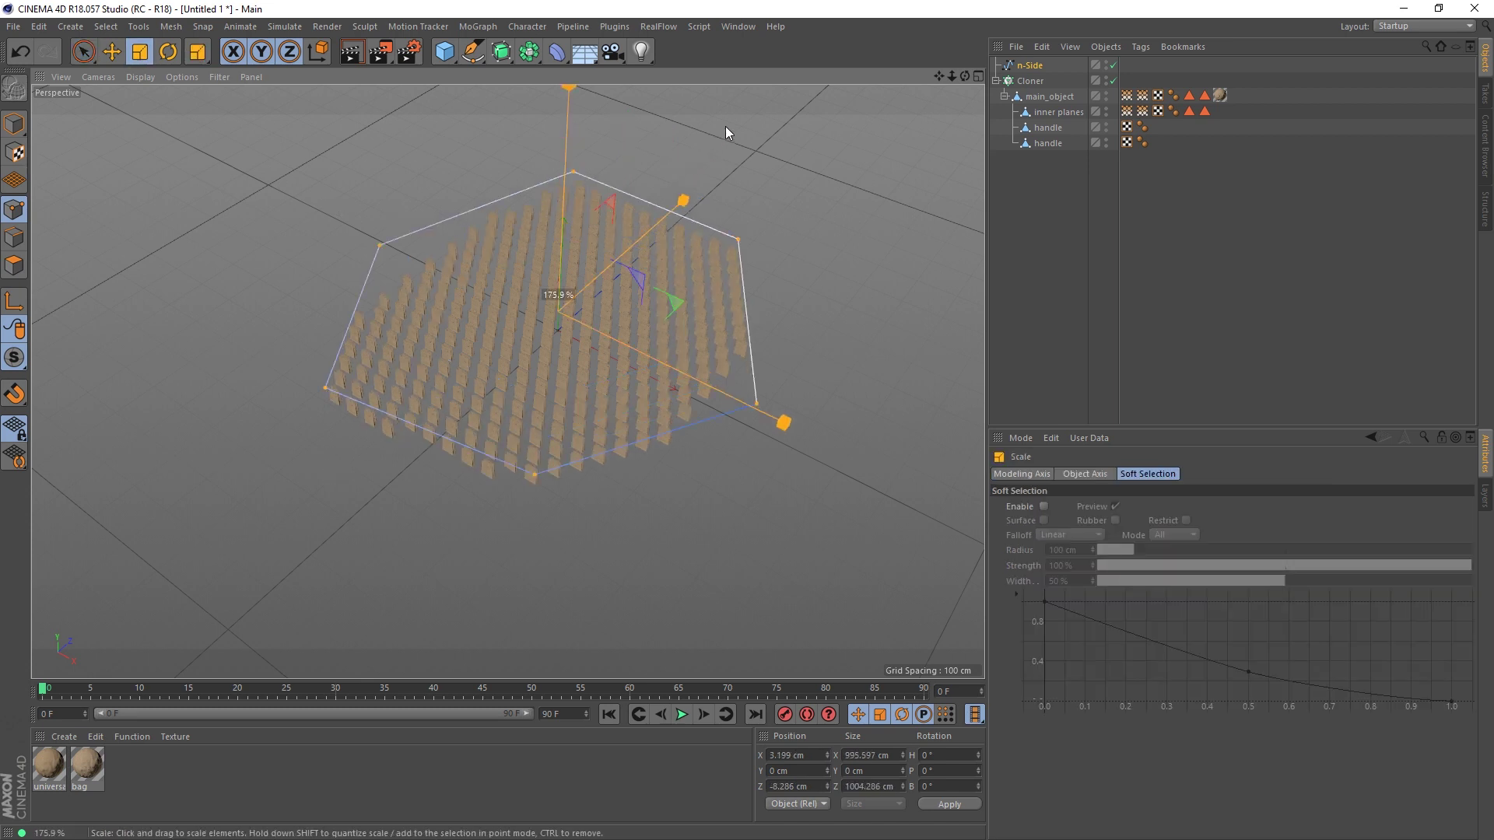
pyautogui.moveTo(587, 325)
pyautogui.keyDown('alt'); pyautogui.mouseDown()
pyautogui.moveTo(613, 310)
pyautogui.moveTo(485, 369)
pyautogui.moveTo(481, 339)
pyautogui.moveTo(473, 351)
pyautogui.moveTo(532, 381)
pyautogui.moveTo(509, 379)
pyautogui.mouseUp(); pyautogui.keyUp('alt')
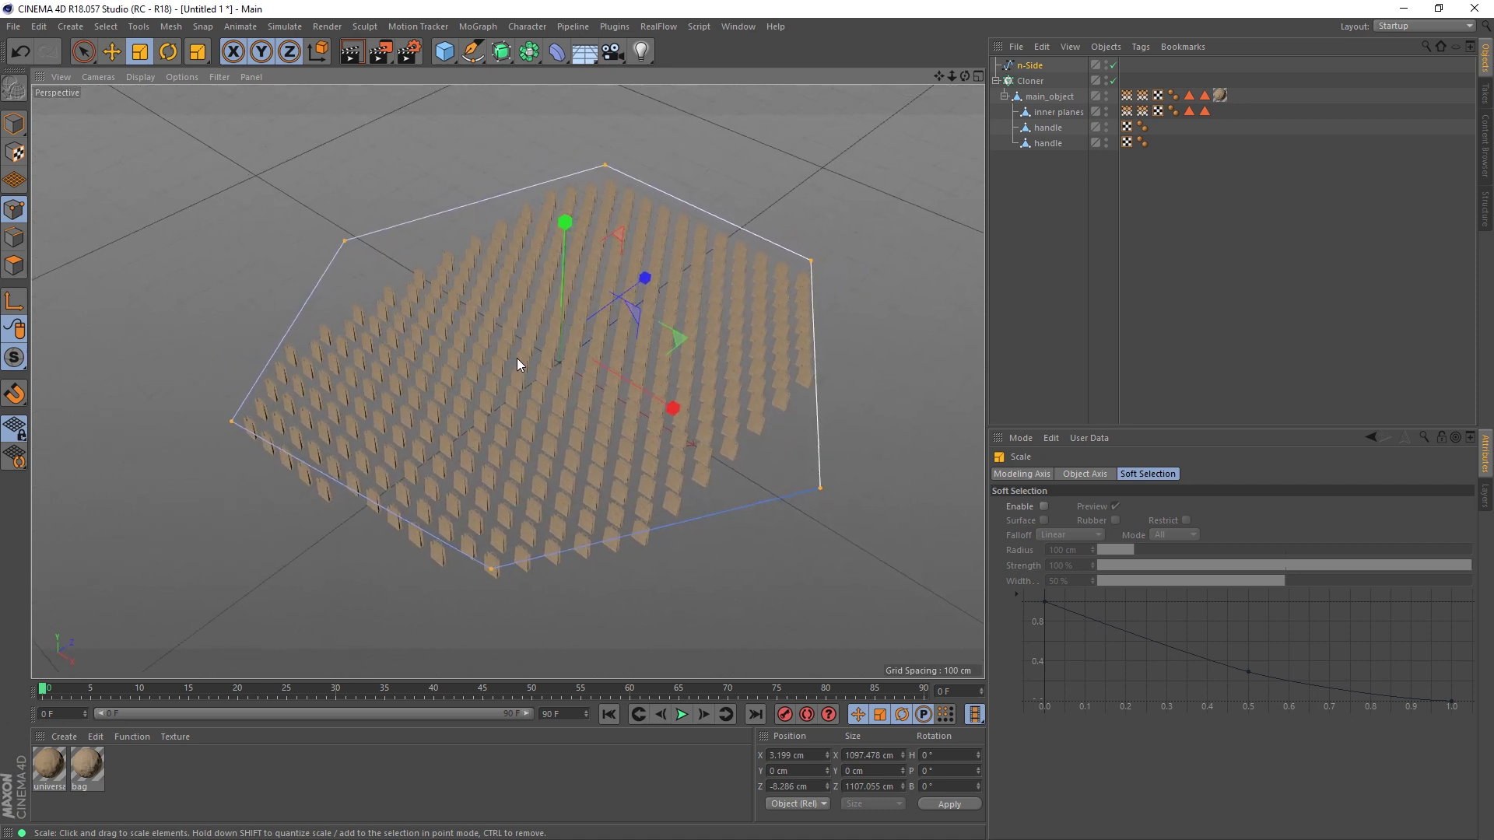